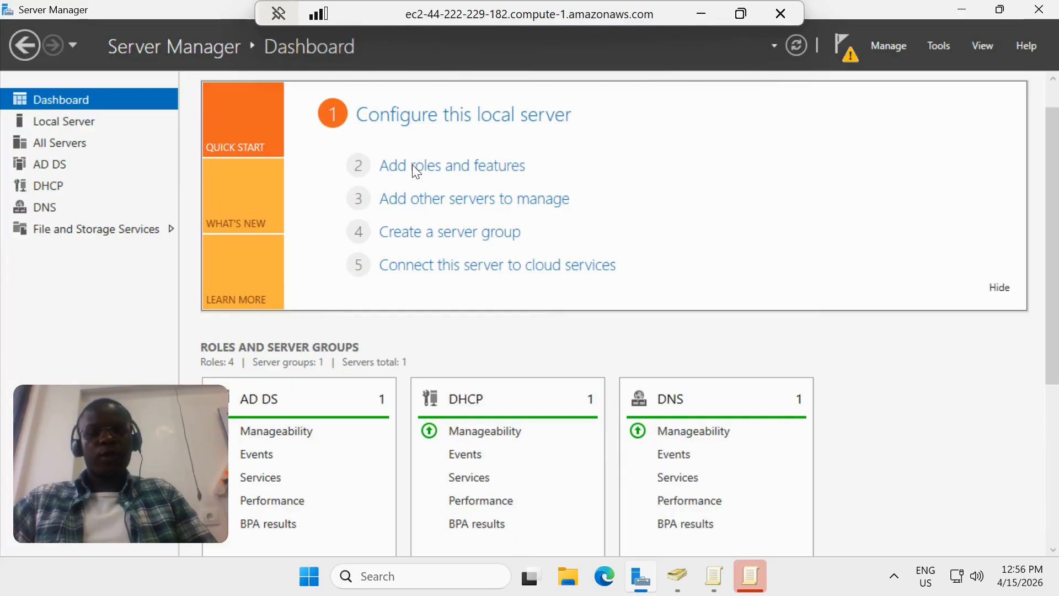
Review the Add Roles and Features wizard's installation type, server selection, server roles and features for the local server
click(454, 169)
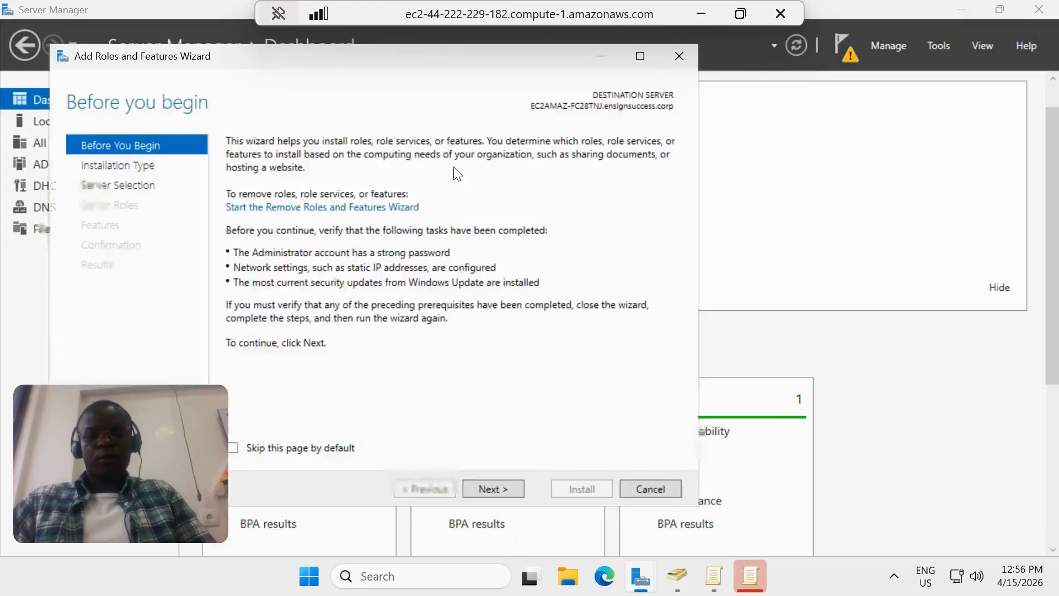
click(126, 167)
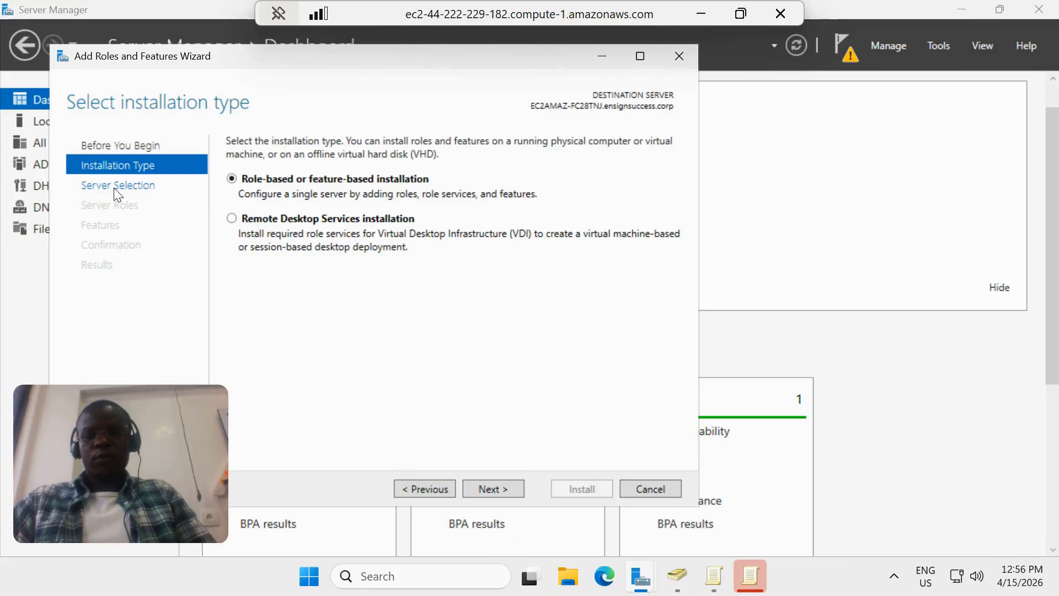
click(117, 188)
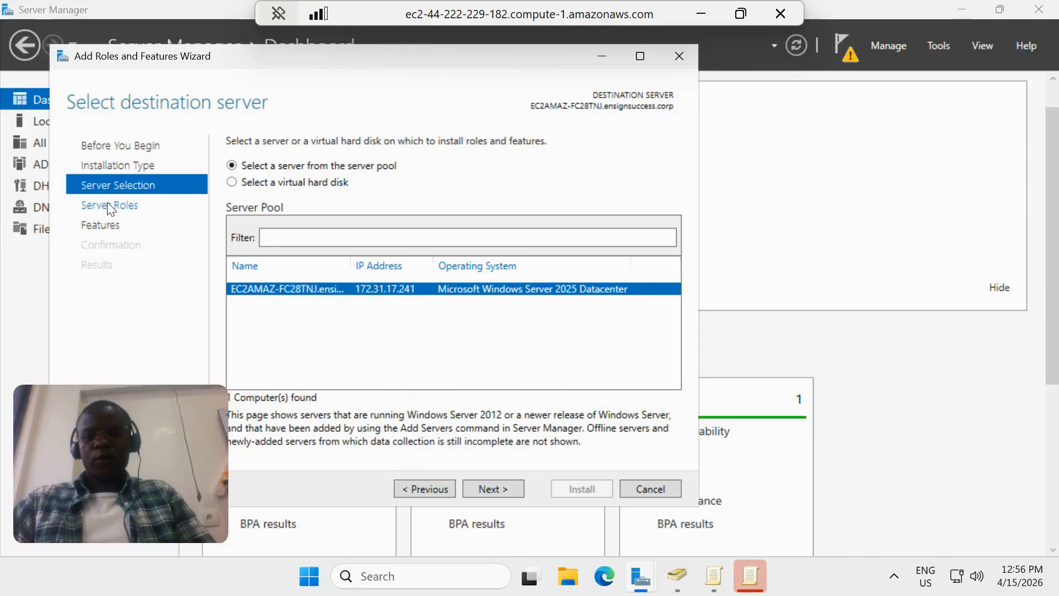
click(110, 205)
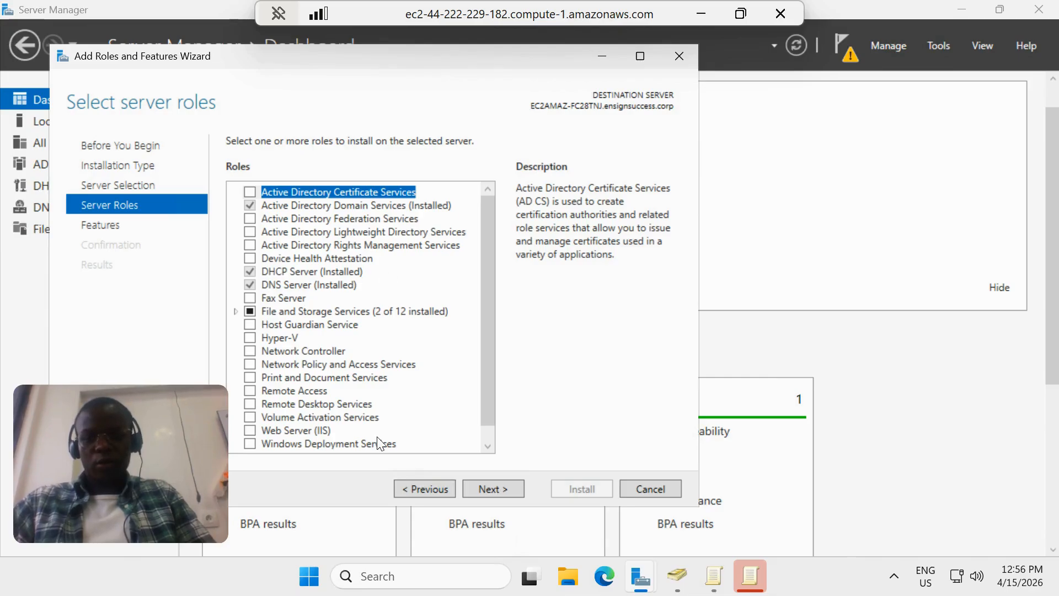
click(101, 223)
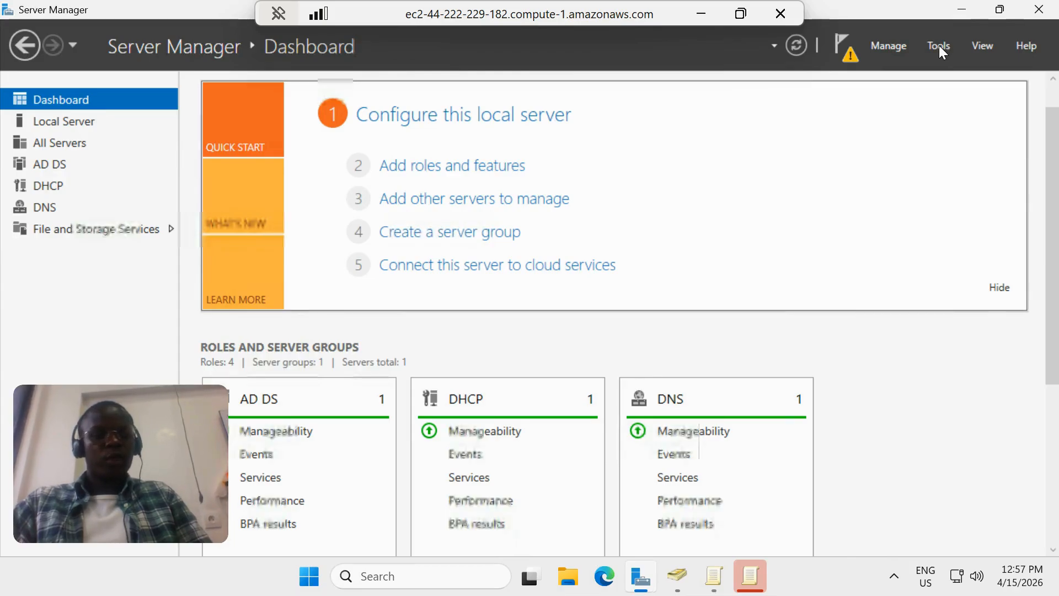
Open Active Directory Users and Computers and view the members of Staff's Center Manager and Student advisors units under ensignsuccess.corp
click(939, 45)
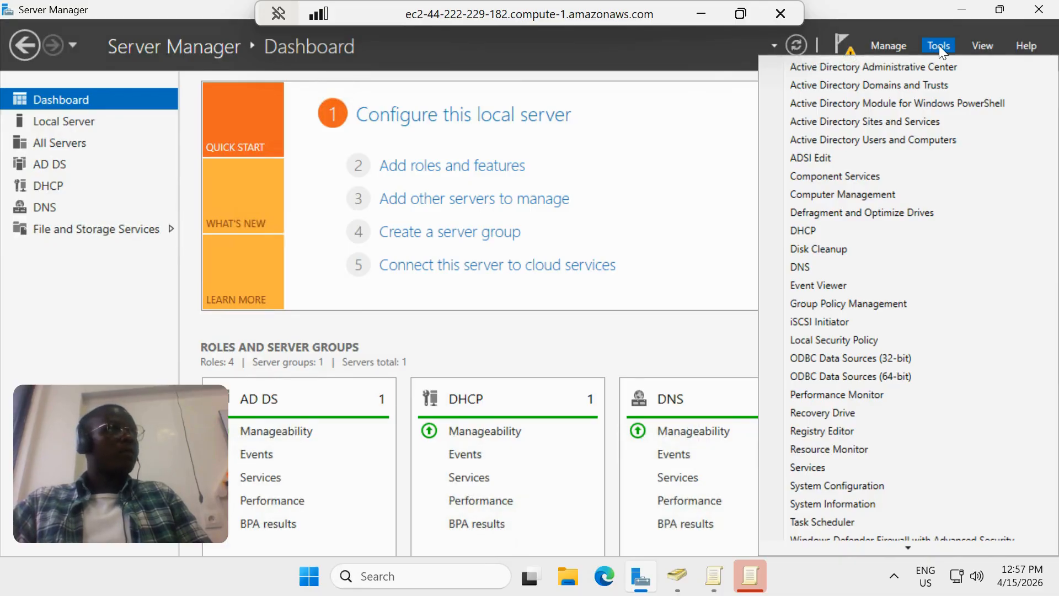
click(856, 140)
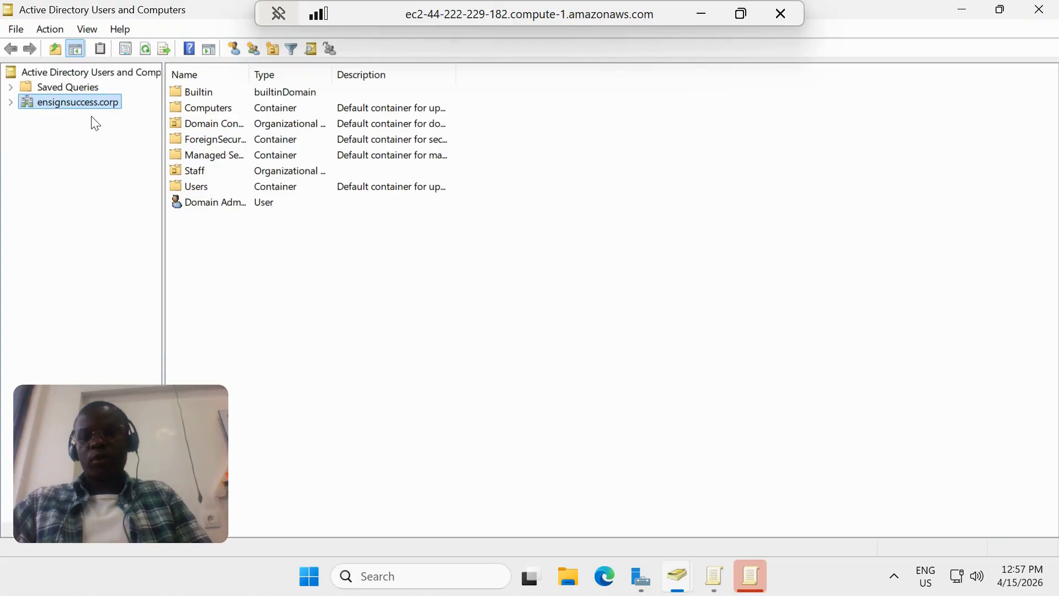
click(12, 102)
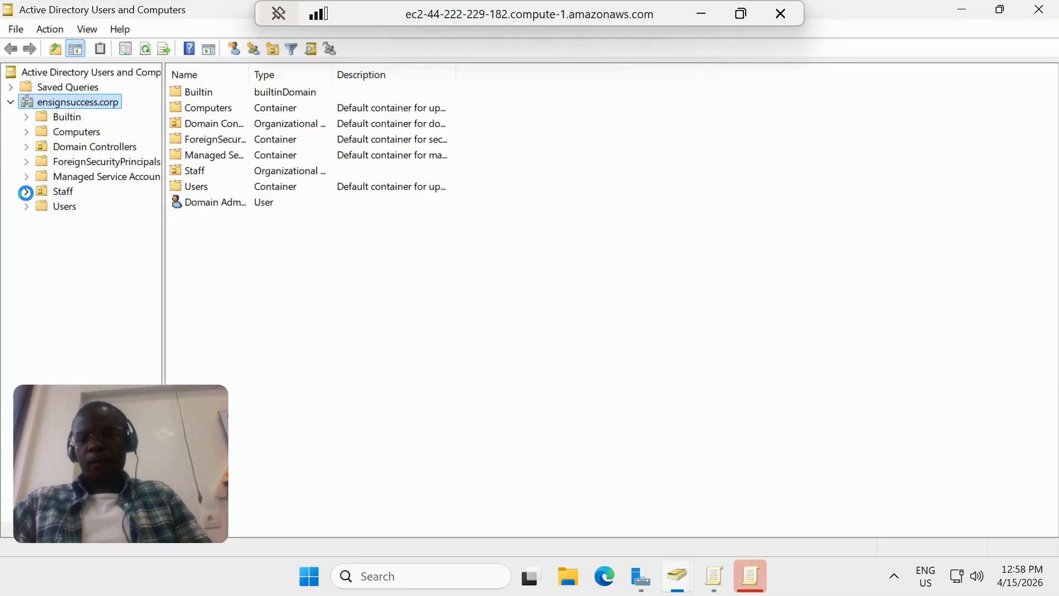
click(26, 192)
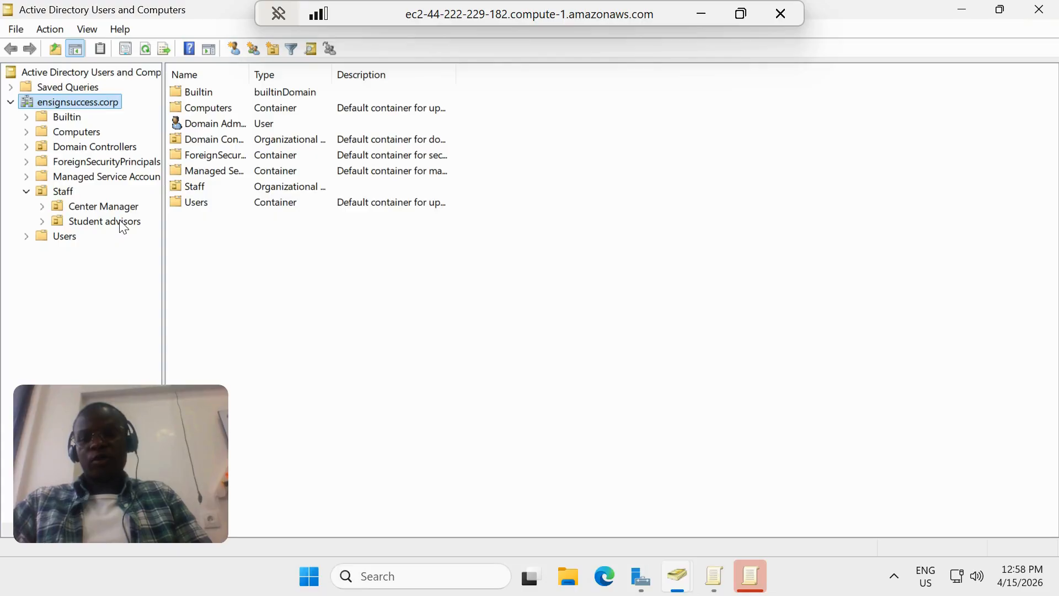
click(60, 205)
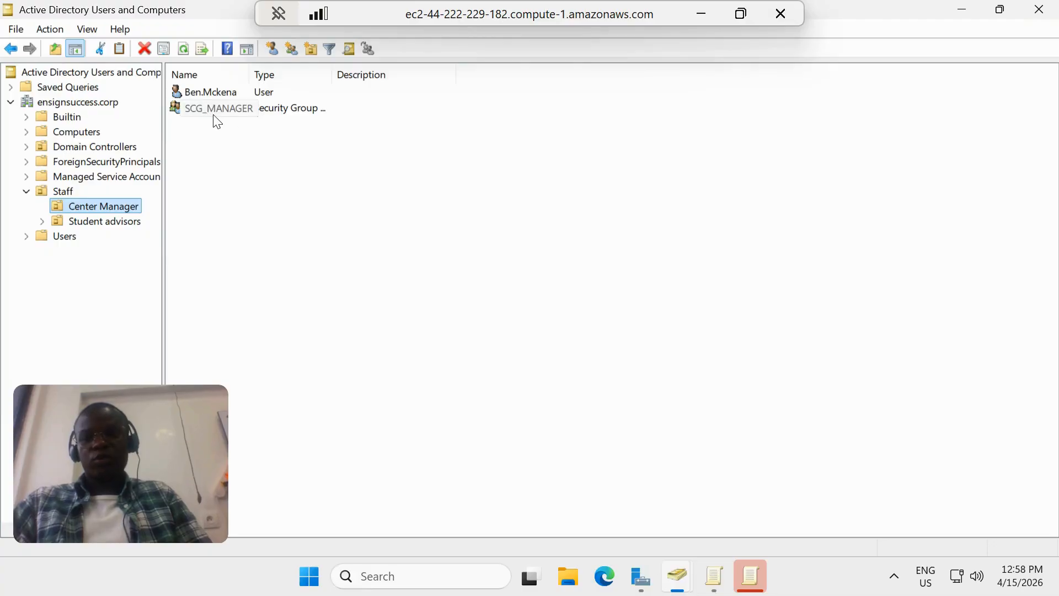
click(94, 221)
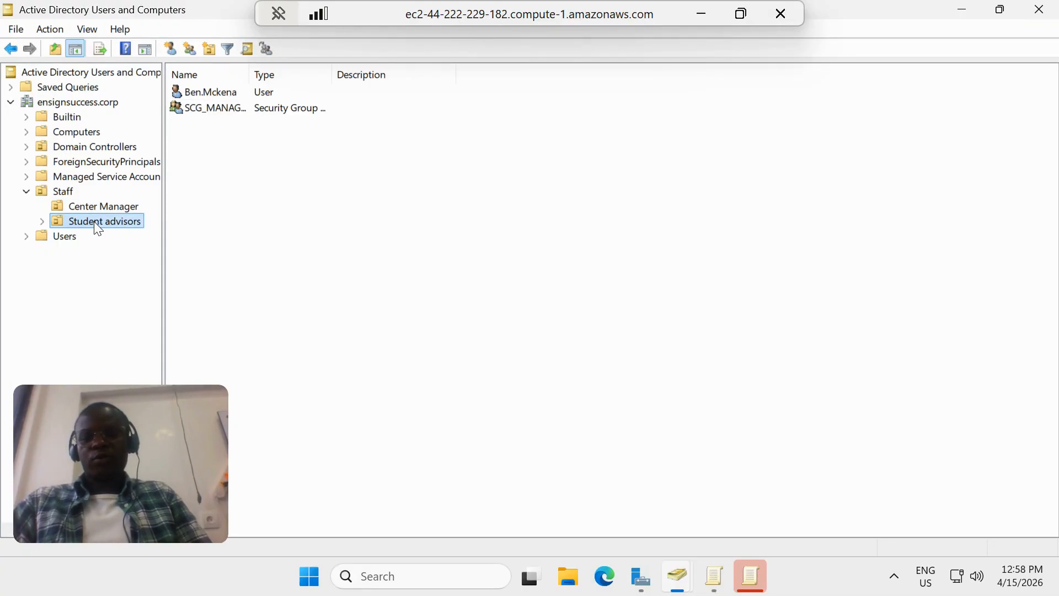
click(94, 220)
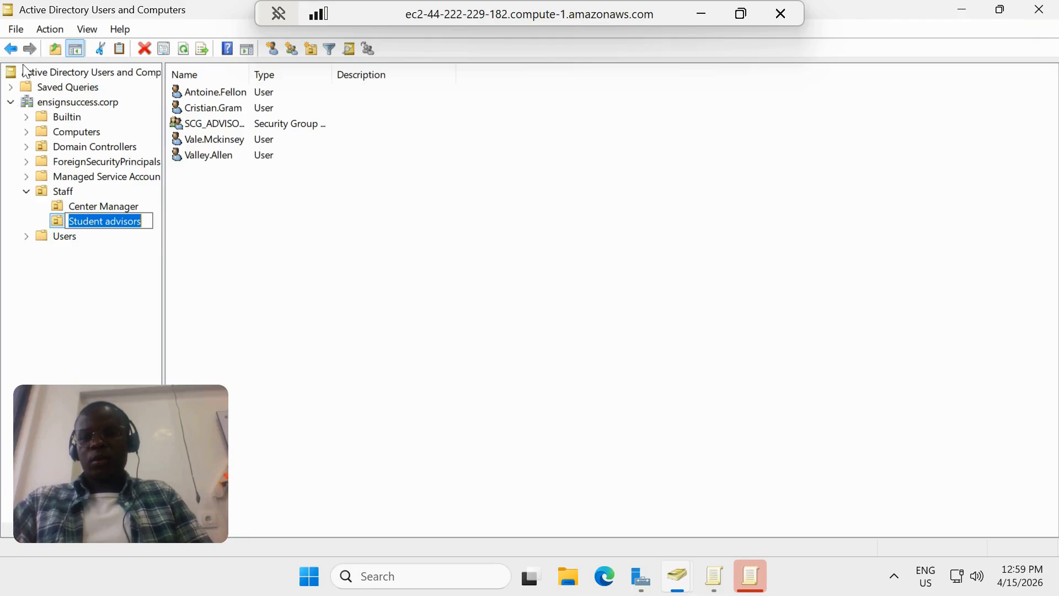
key(Return)
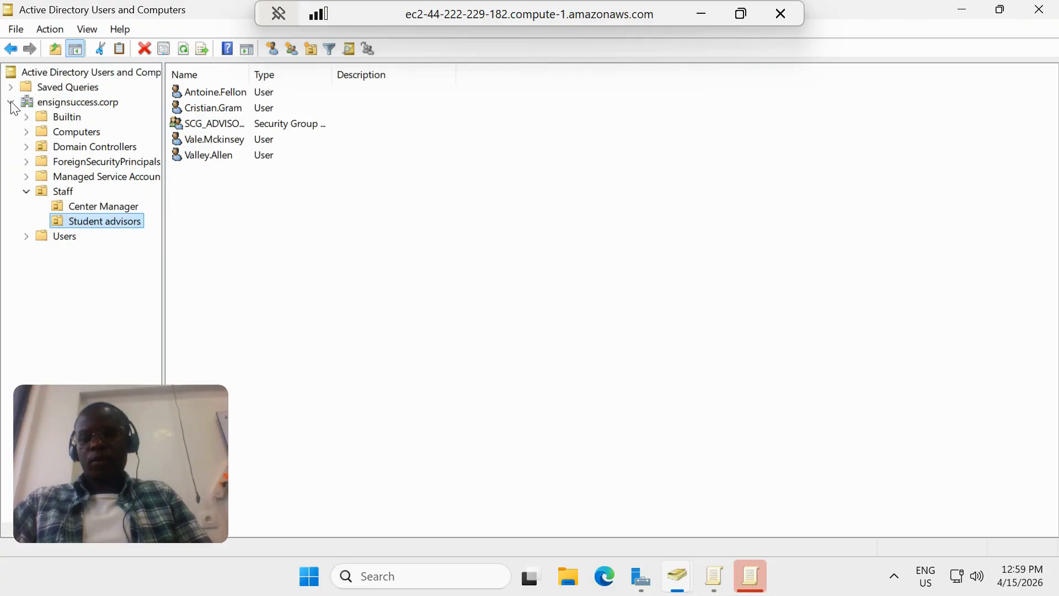
Check the Domain Admin account's group memberships and view the general properties of the Domain Admins group
click(11, 103)
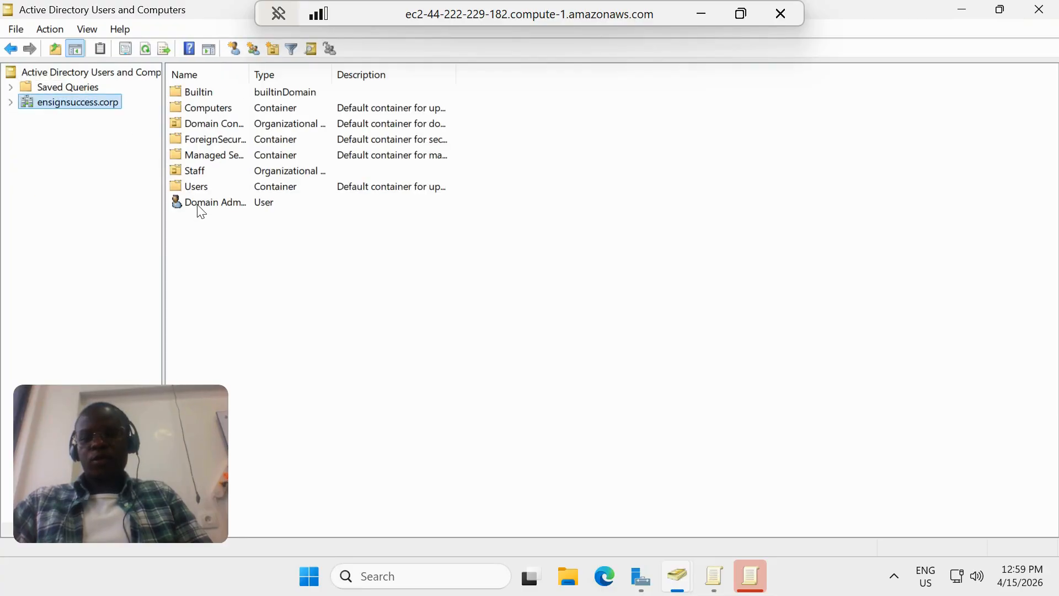
double_click(262, 200)
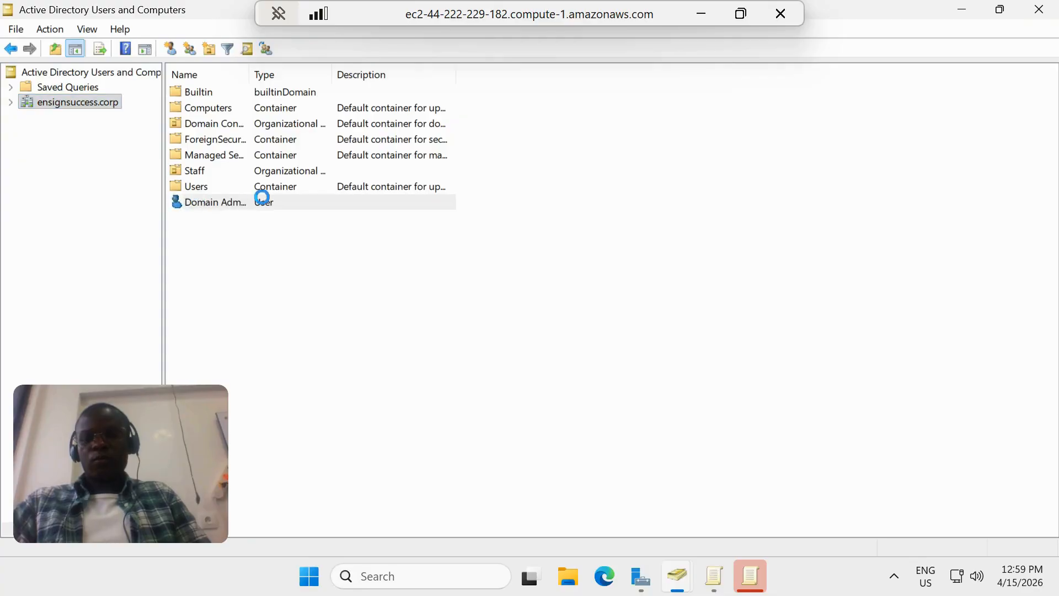
right_click(199, 209)
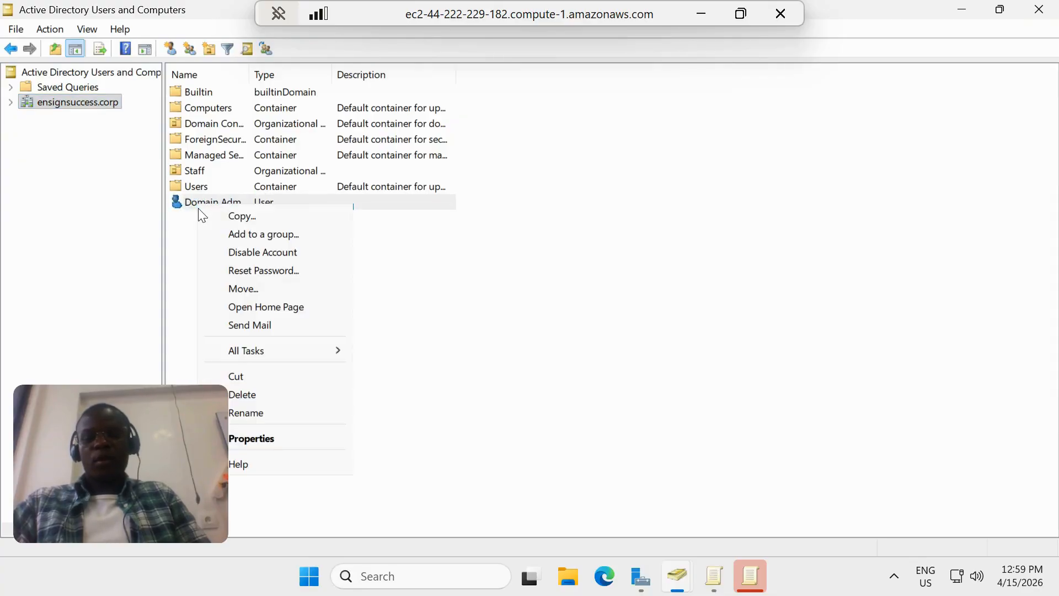
click(251, 439)
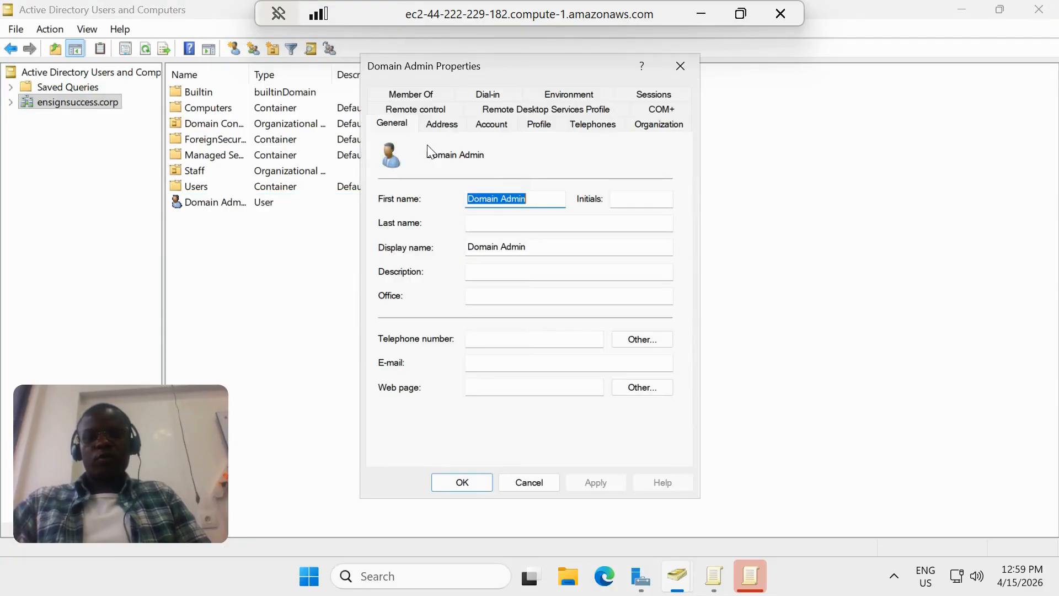
click(422, 93)
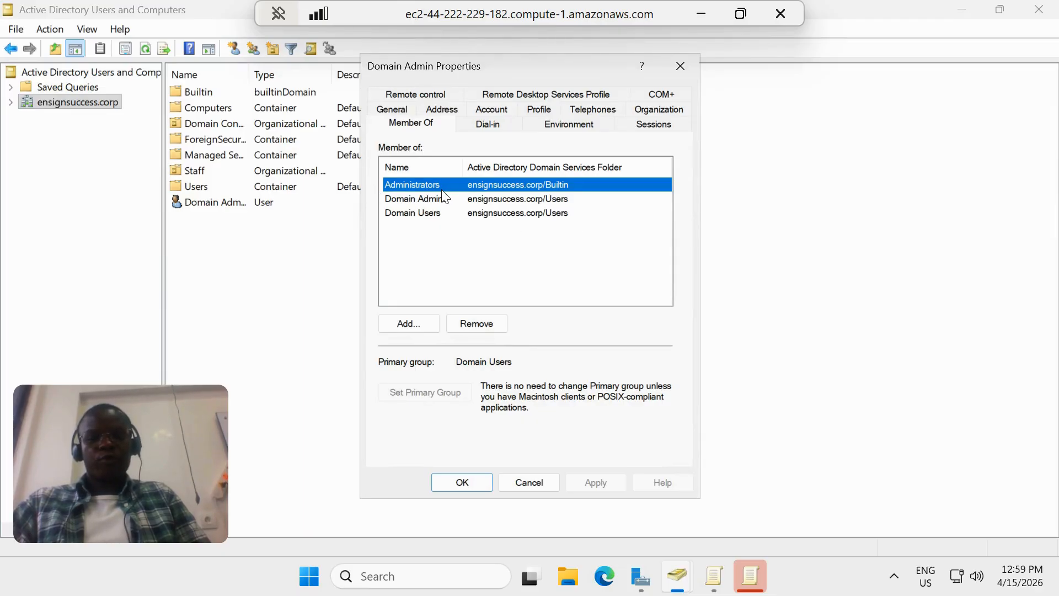
click(399, 200)
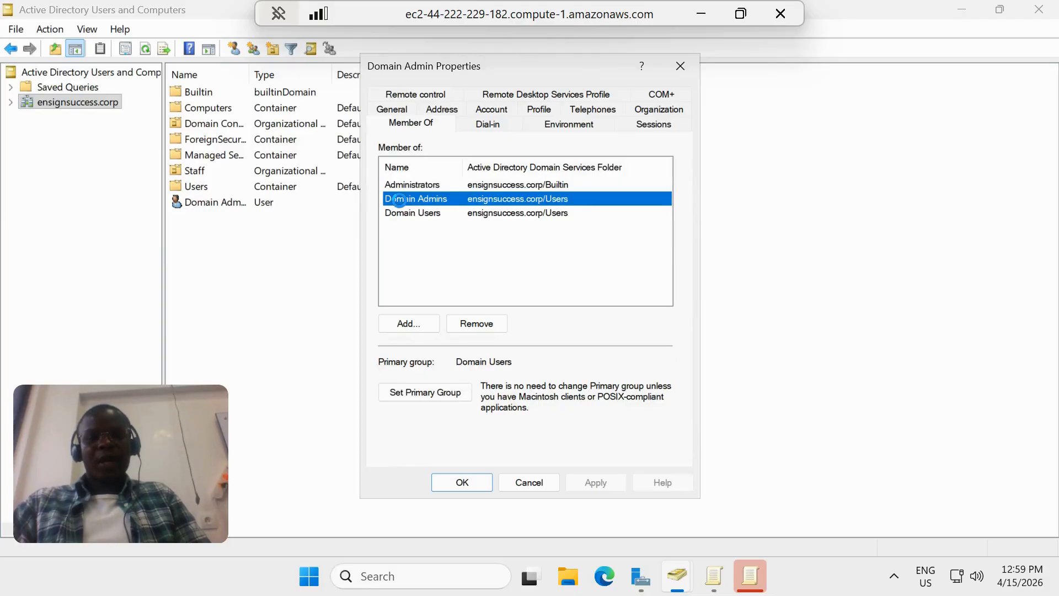
double_click(399, 200)
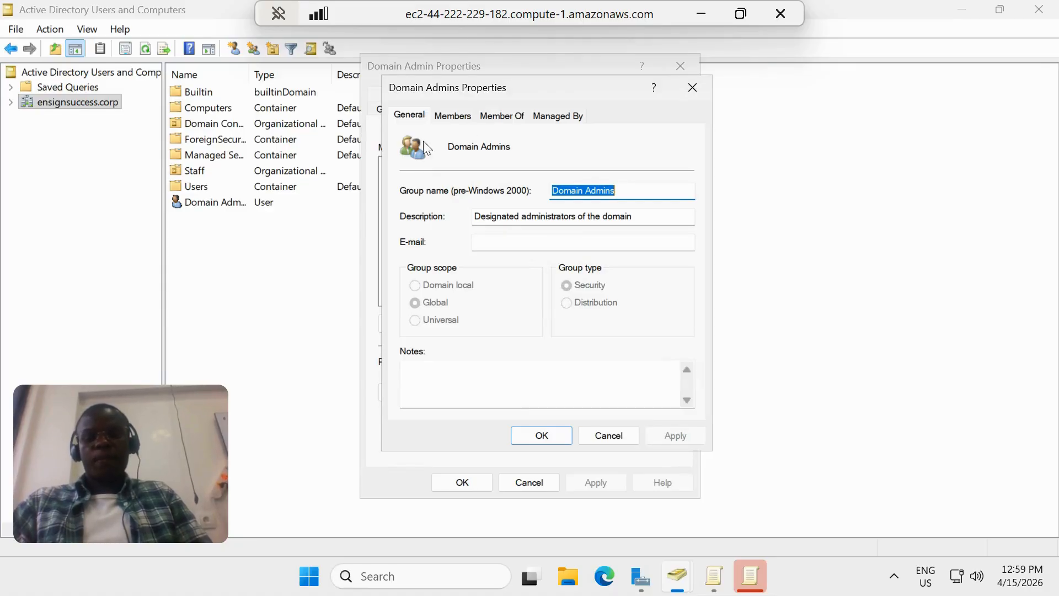
click(546, 438)
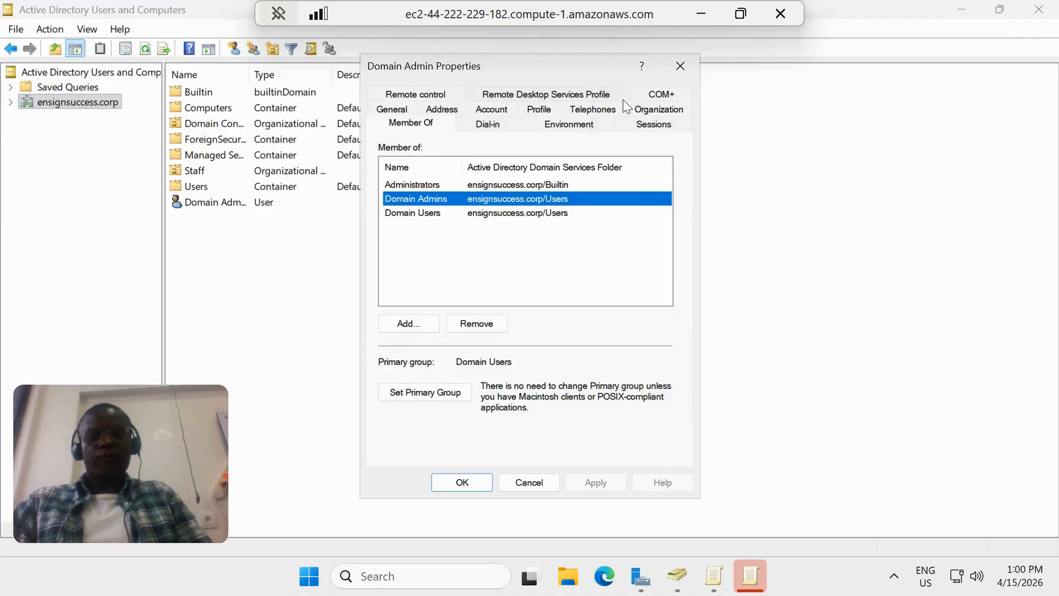
Switch to File Explorer, maximize it, and view the contents of the Admin reports and Advisors documents folders
click(570, 588)
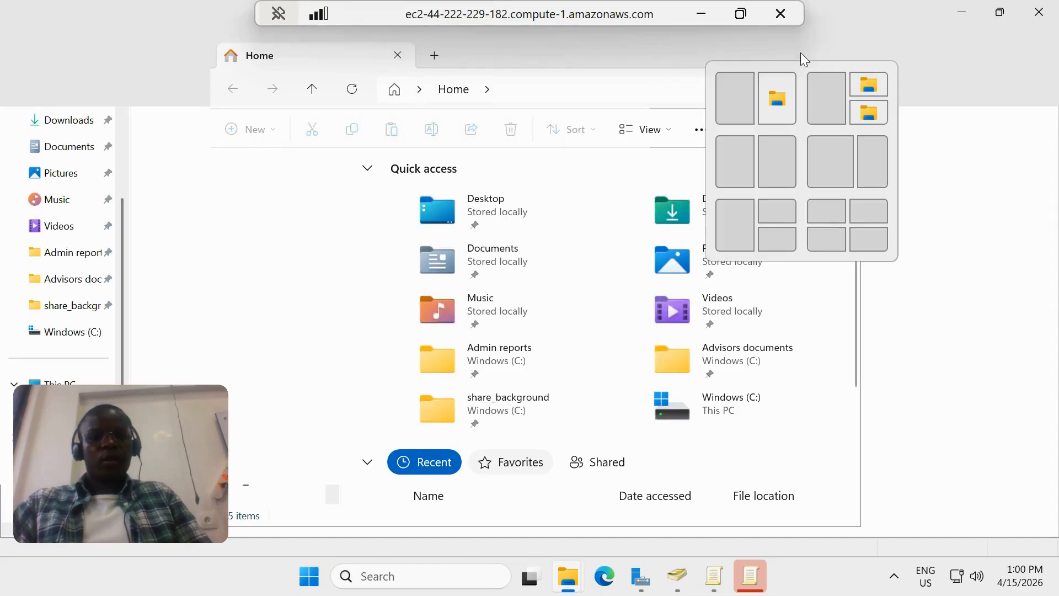
click(801, 52)
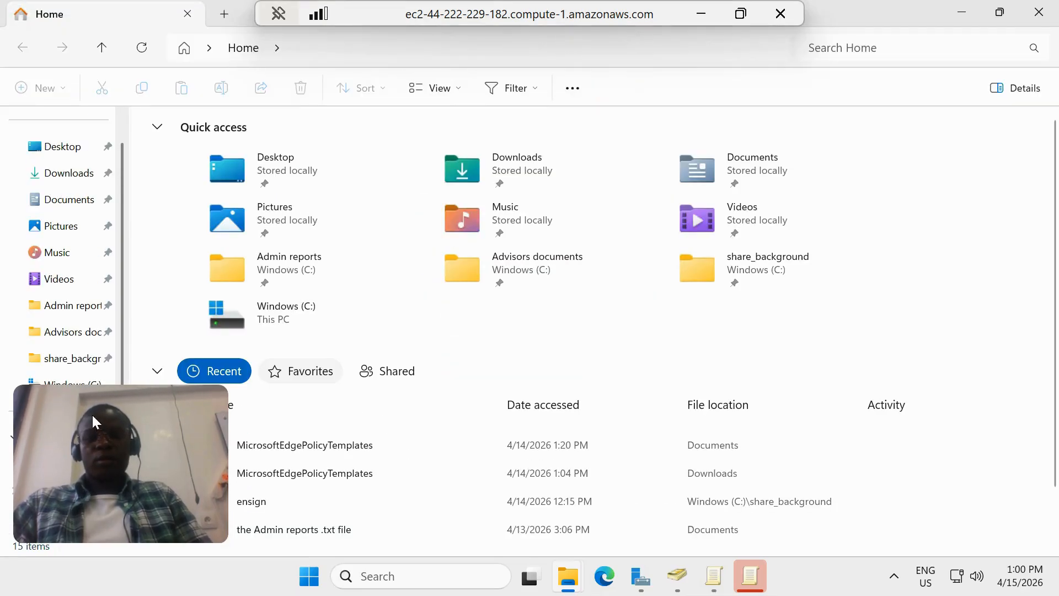
scroll(97, 331, up, 2)
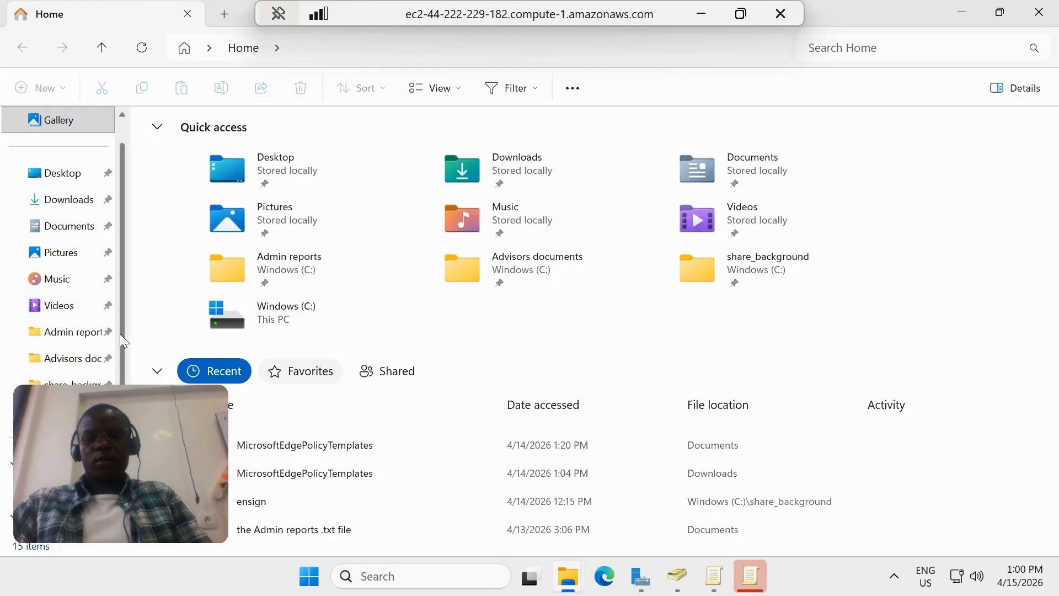
scroll(120, 336, up, 1)
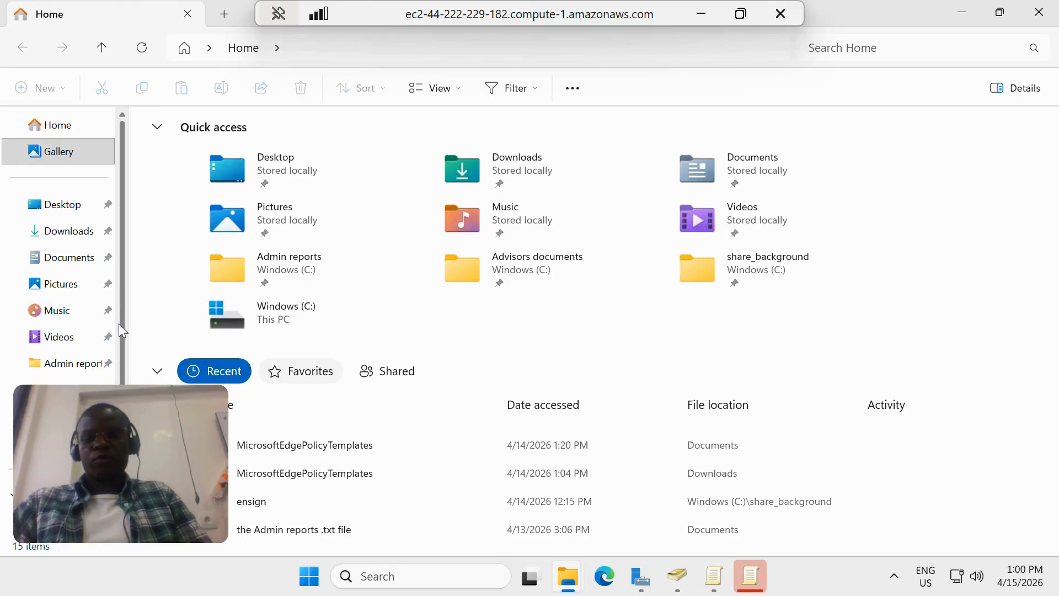
scroll(118, 323, down, 4)
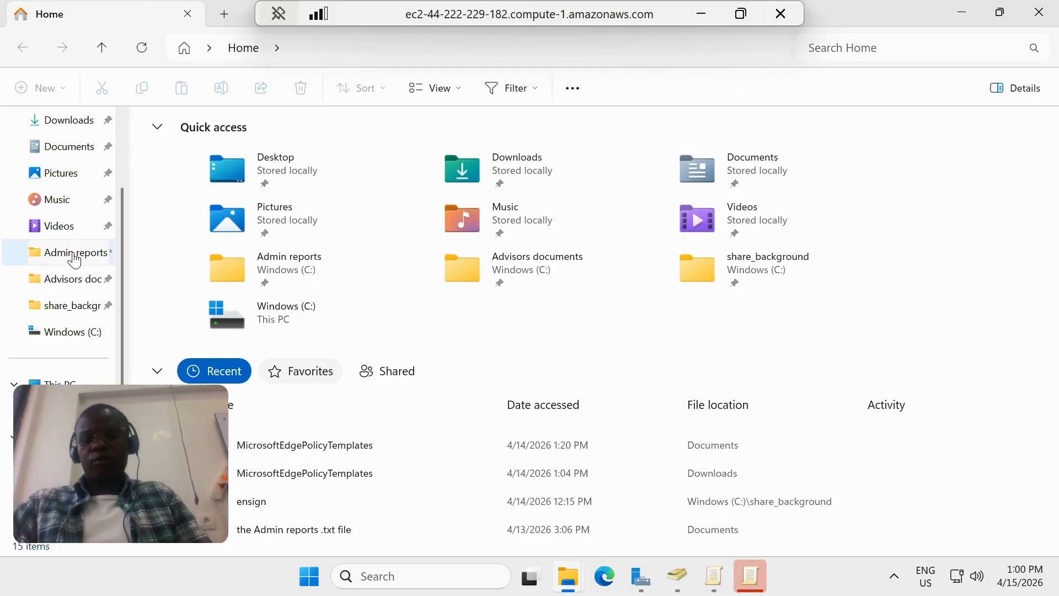
click(75, 258)
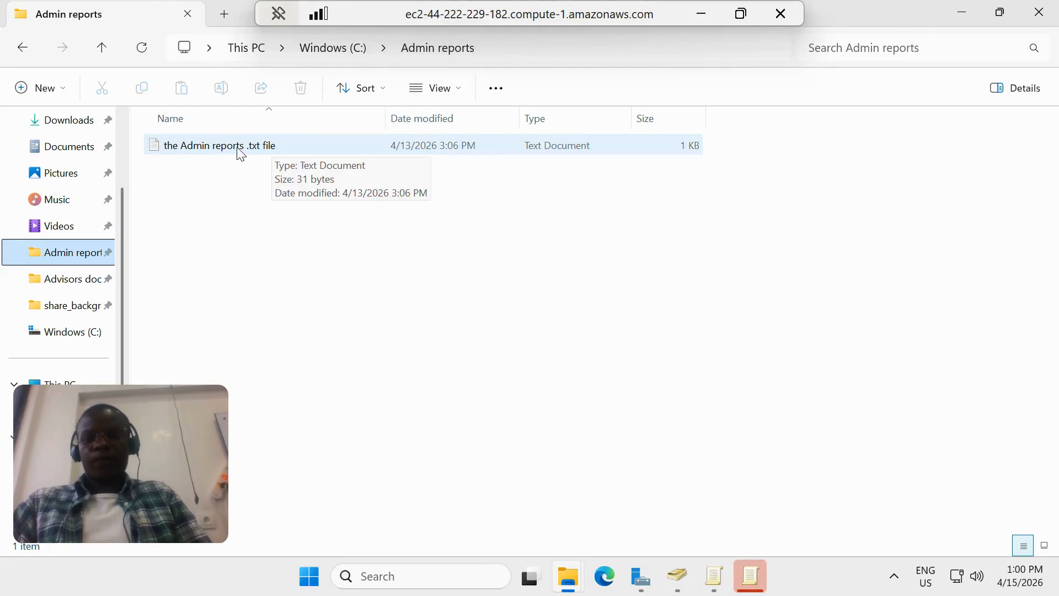
click(75, 288)
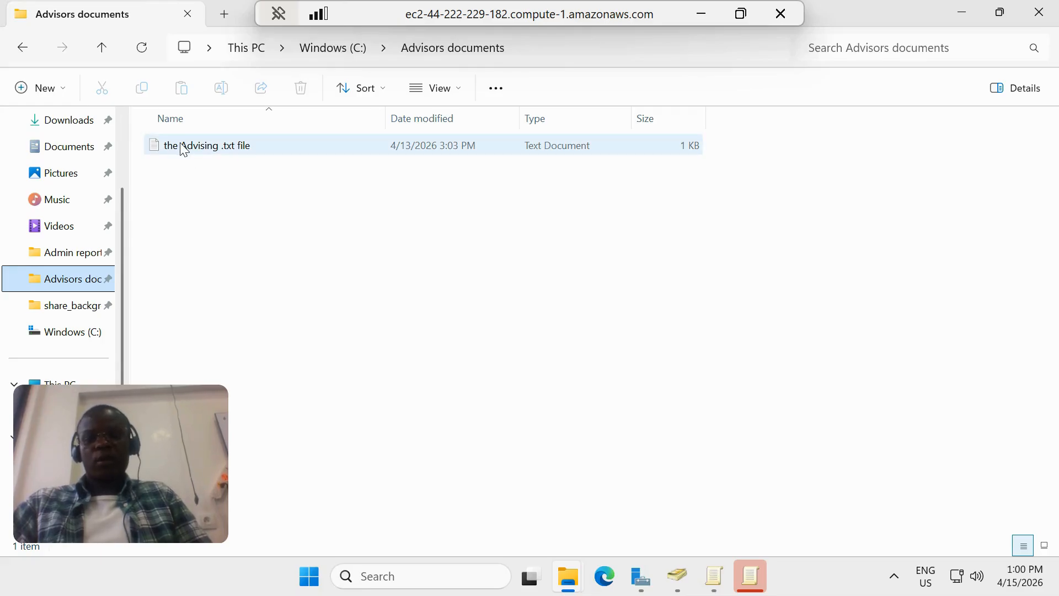
Examine the security permissions of the Admin reports folder for the individual staff user account listed there
click(69, 257)
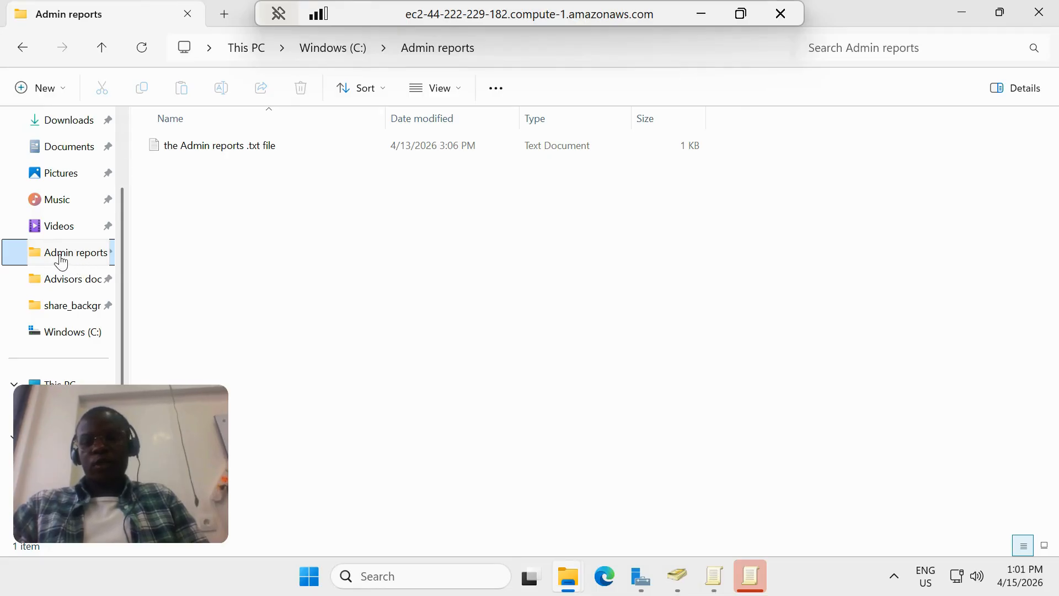
right_click(62, 257)
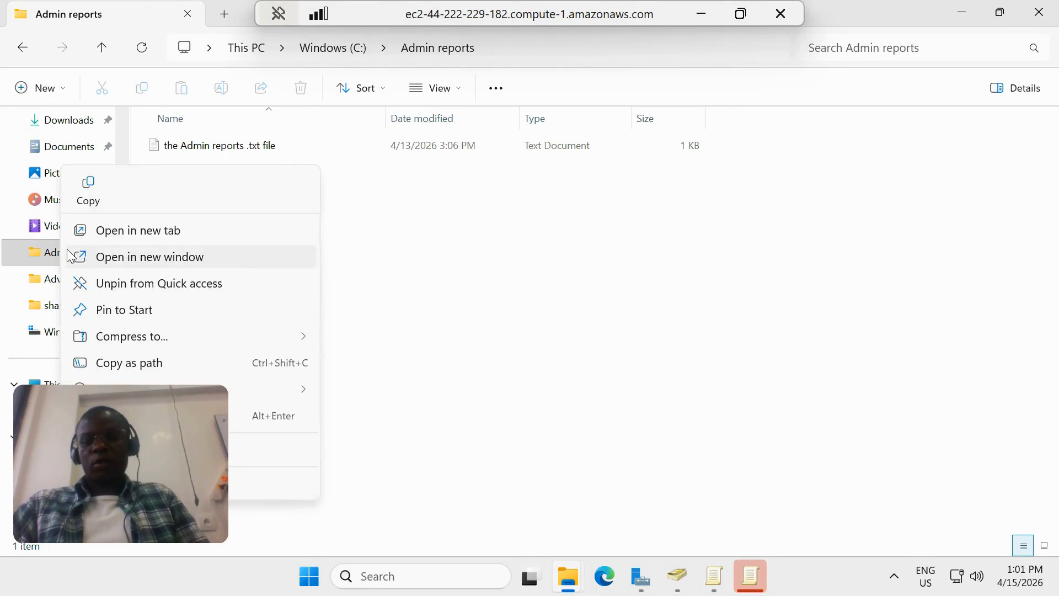
click(254, 424)
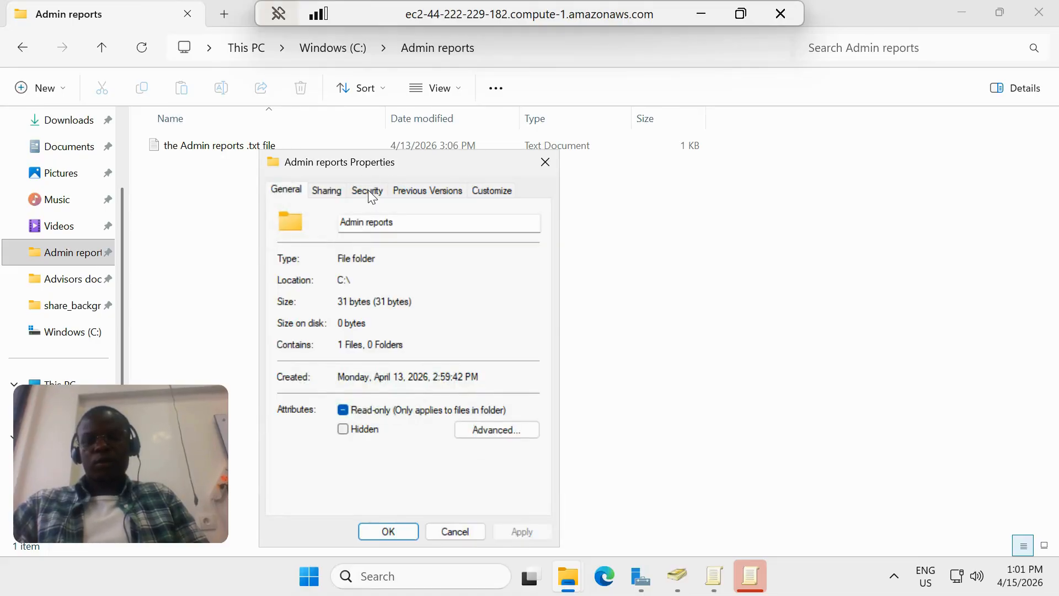
click(368, 190)
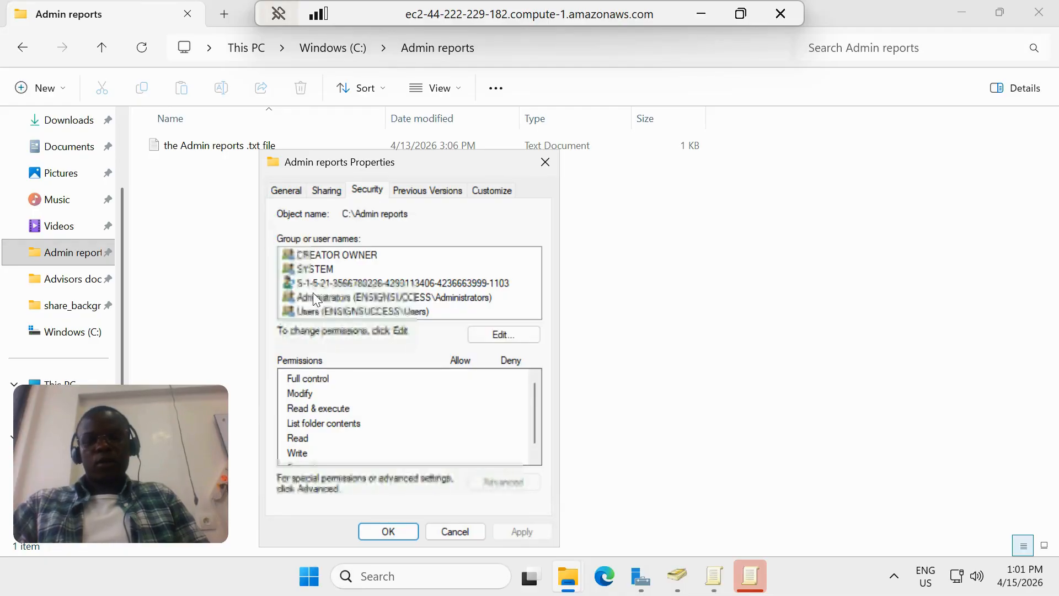
click(342, 282)
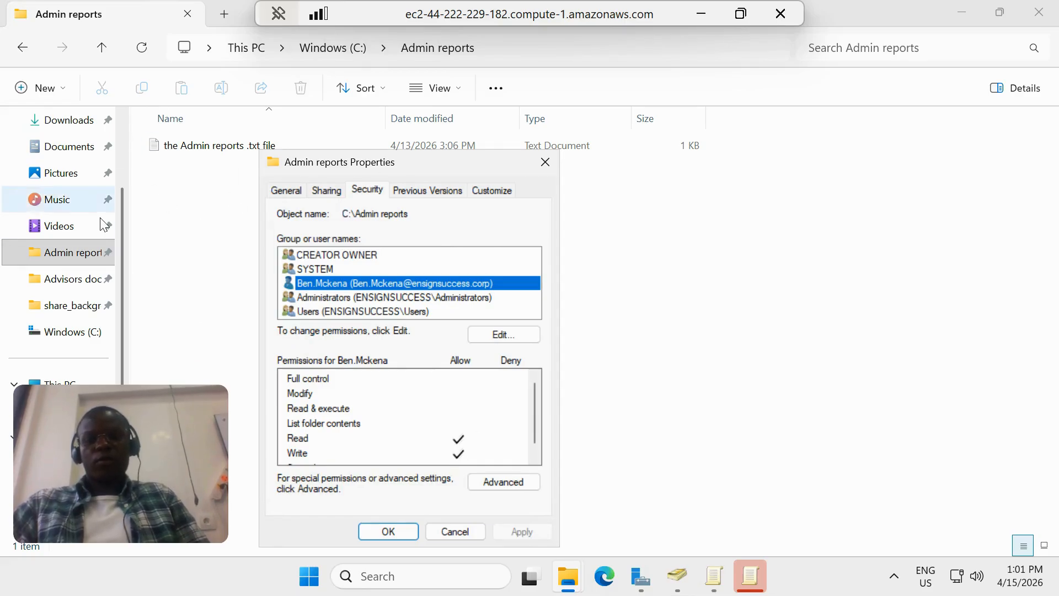
Examine the security permissions of the Advisors documents folder for two of the listed staff user accounts, closing its properties when done
click(80, 281)
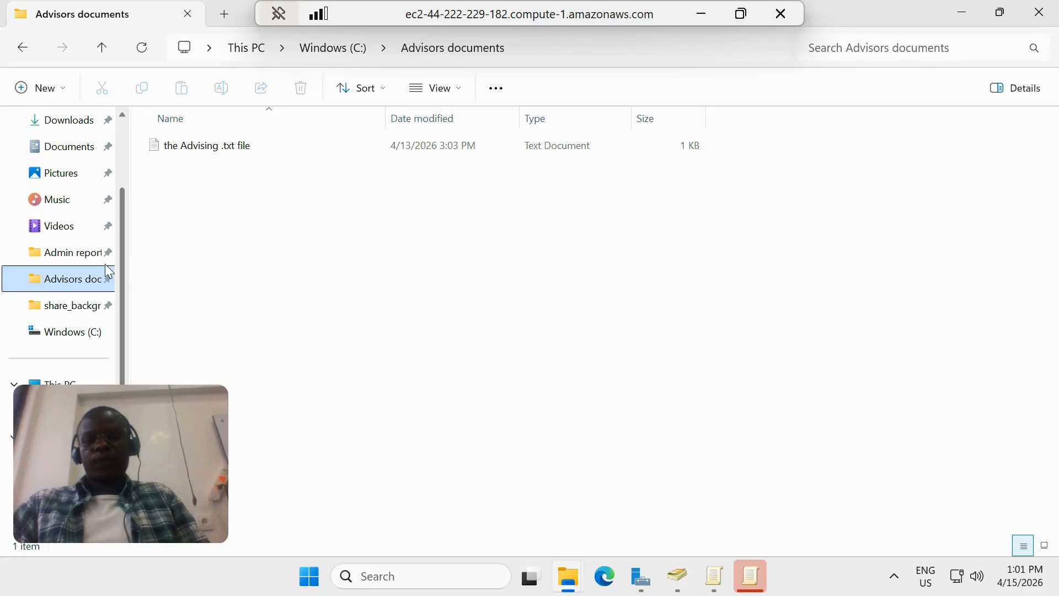
right_click(77, 284)
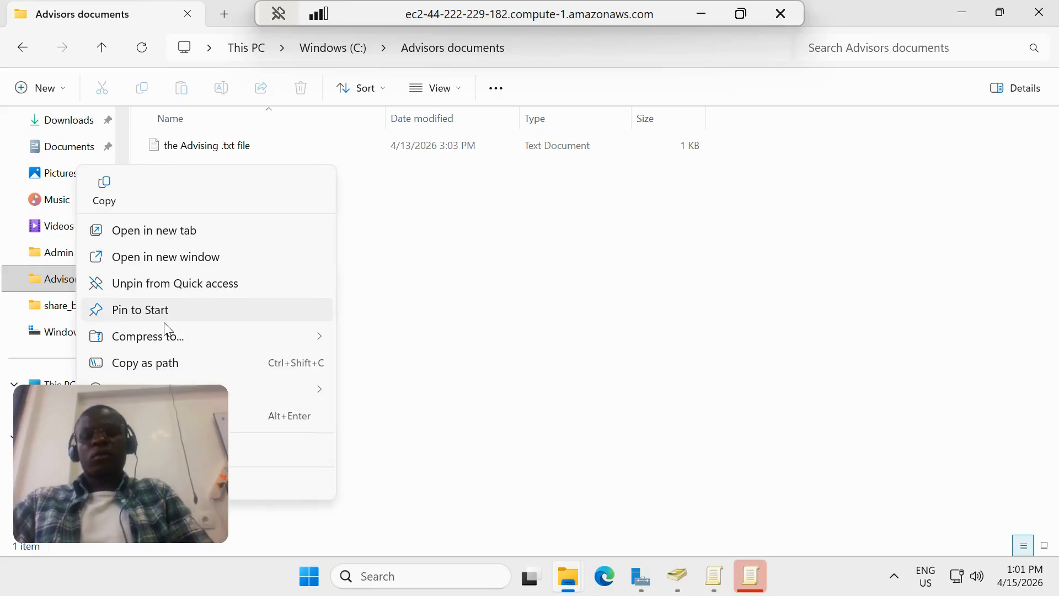
click(266, 416)
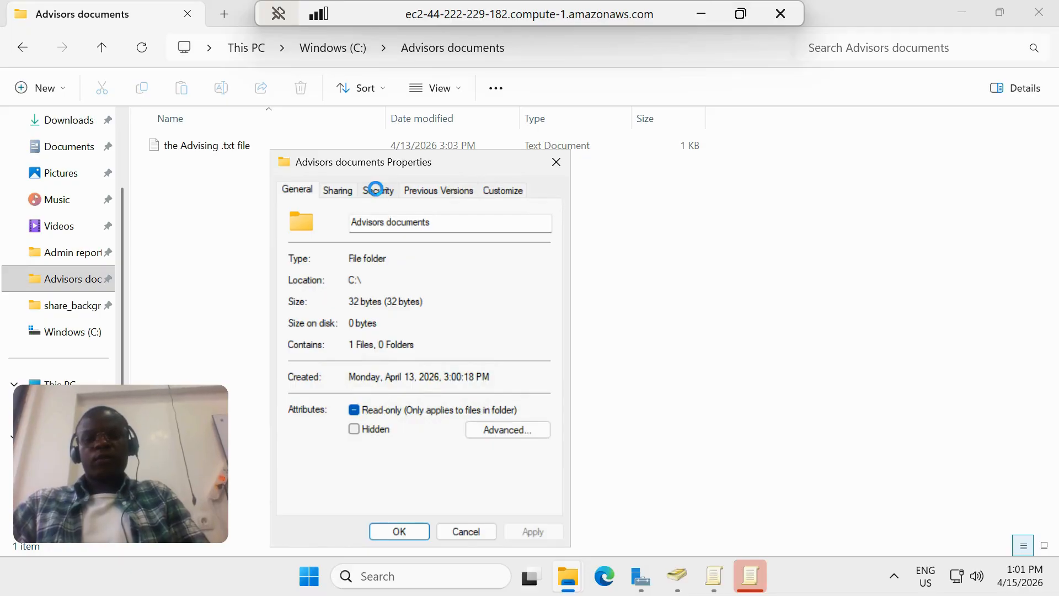
click(377, 190)
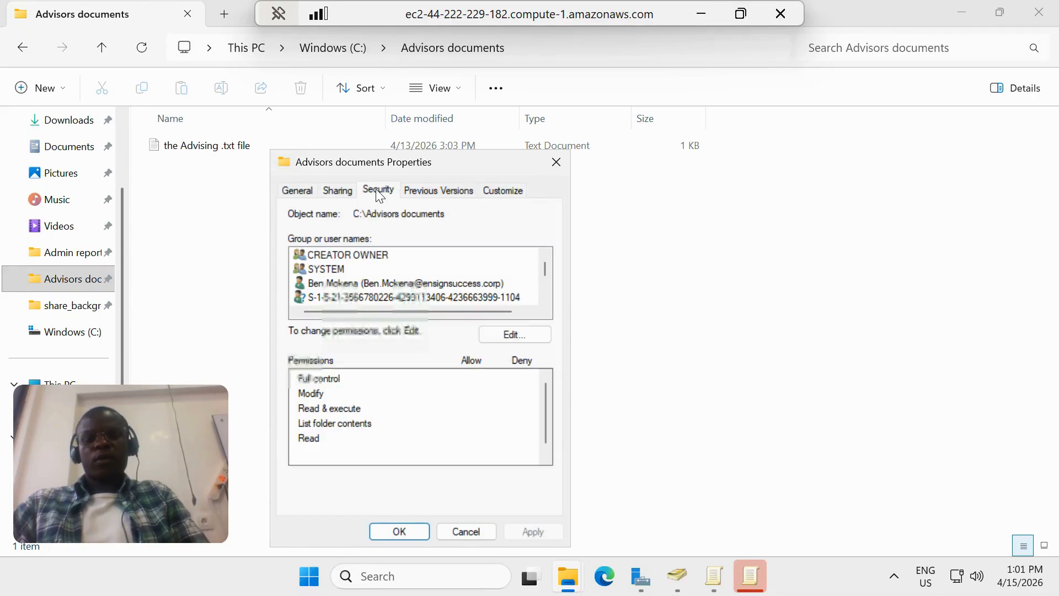
click(323, 284)
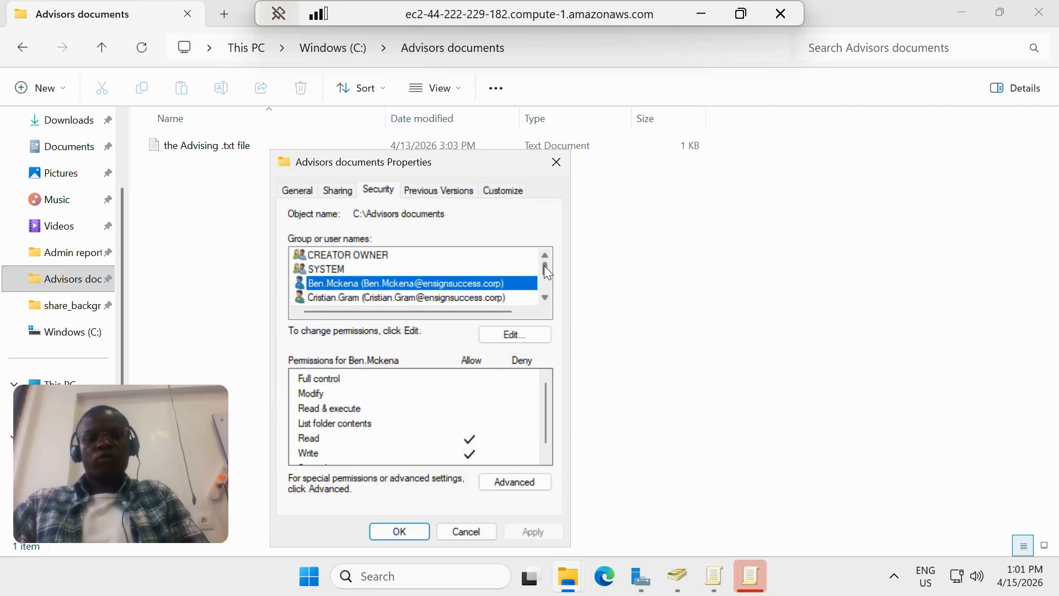
scroll(544, 312, down, 1)
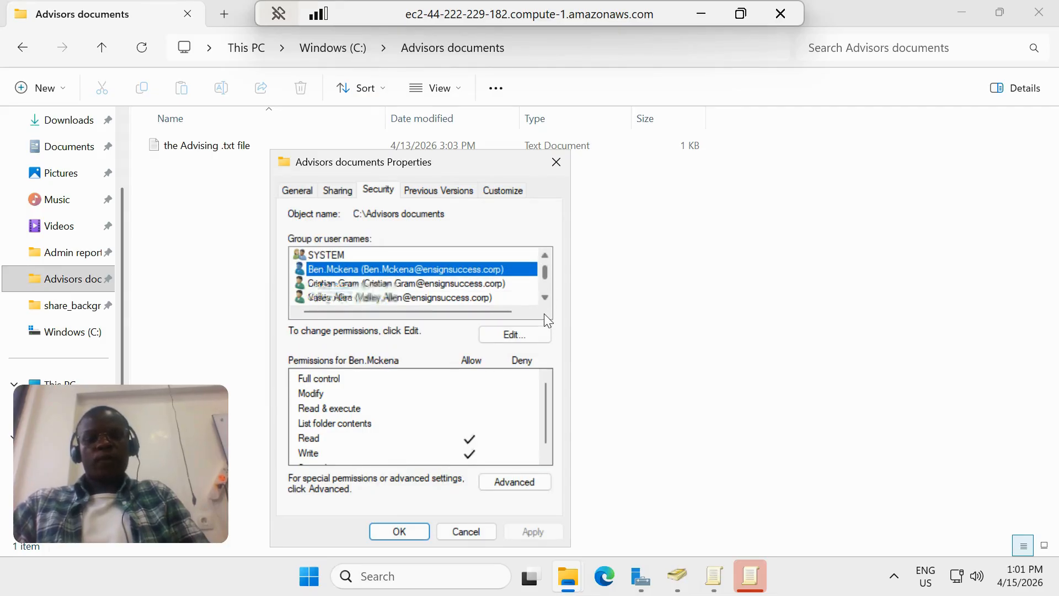
scroll(543, 322, down, 3)
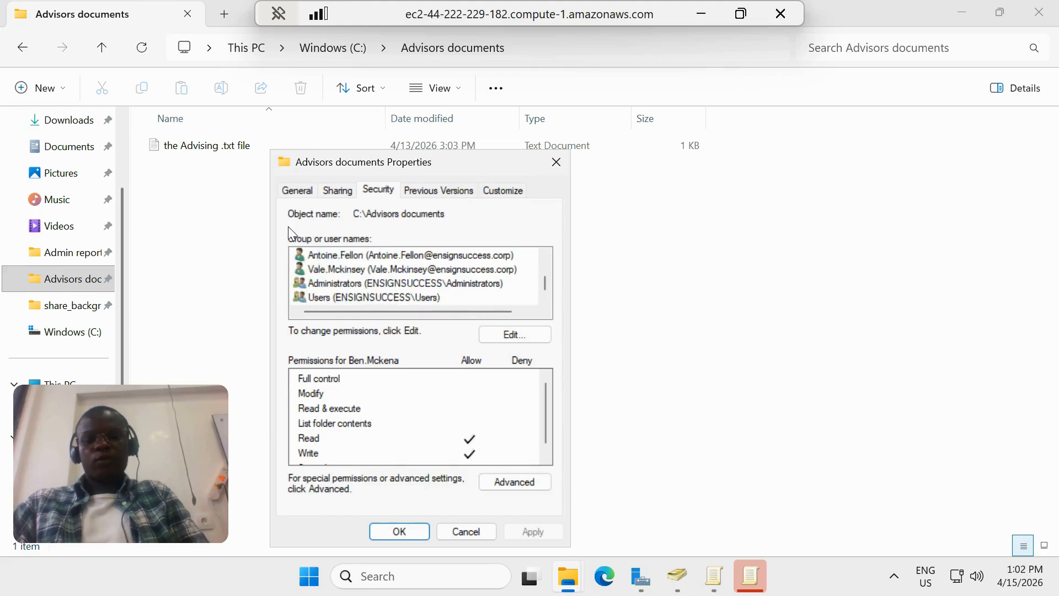
click(343, 271)
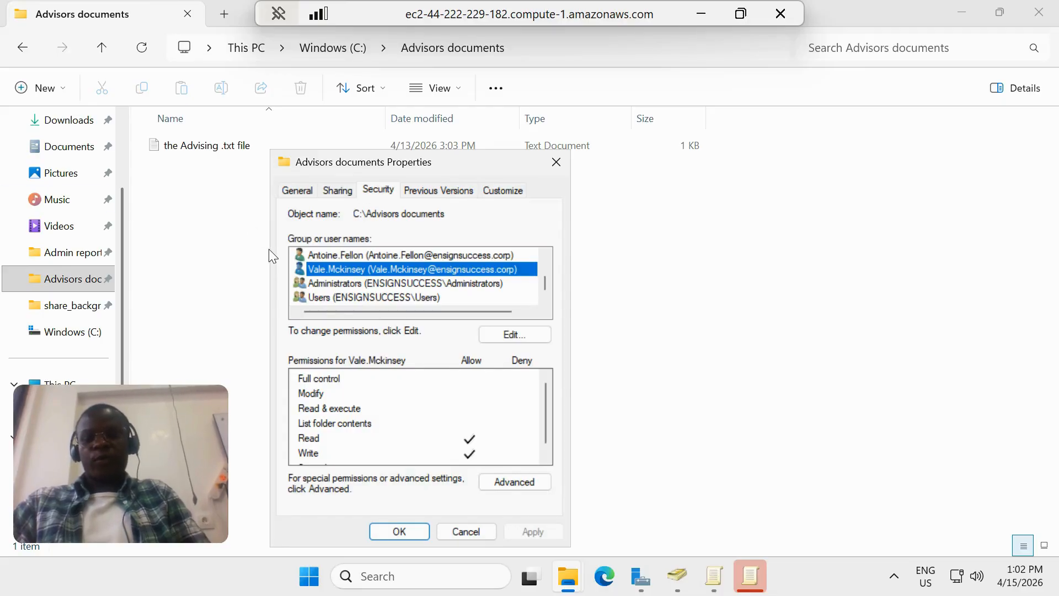
click(556, 164)
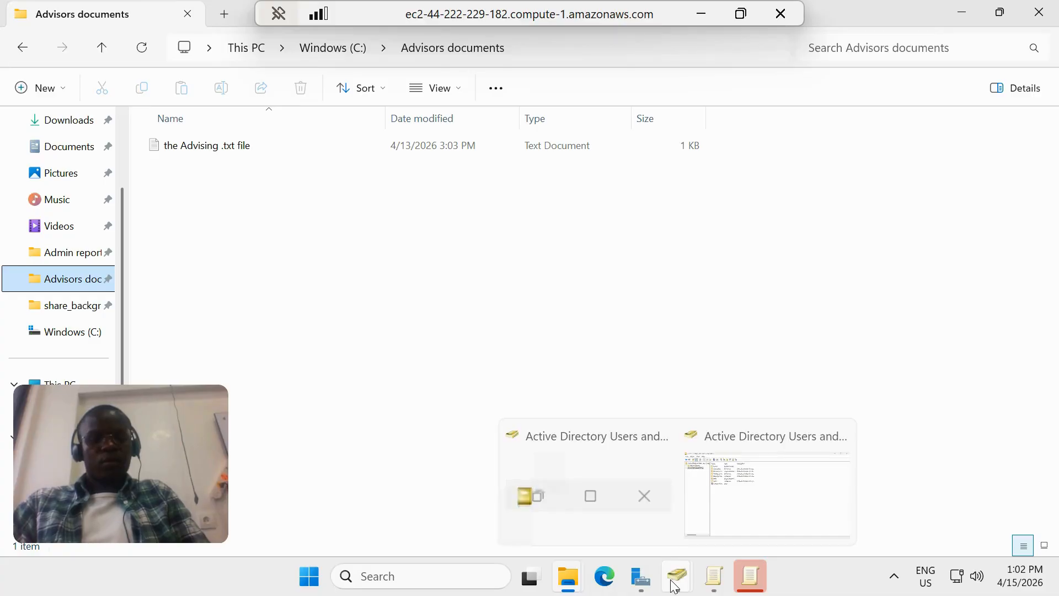
Bring up the already open Group Policy Management Editor, maximize it to view the Microsoft Edge Extensions settings, and close it
click(674, 586)
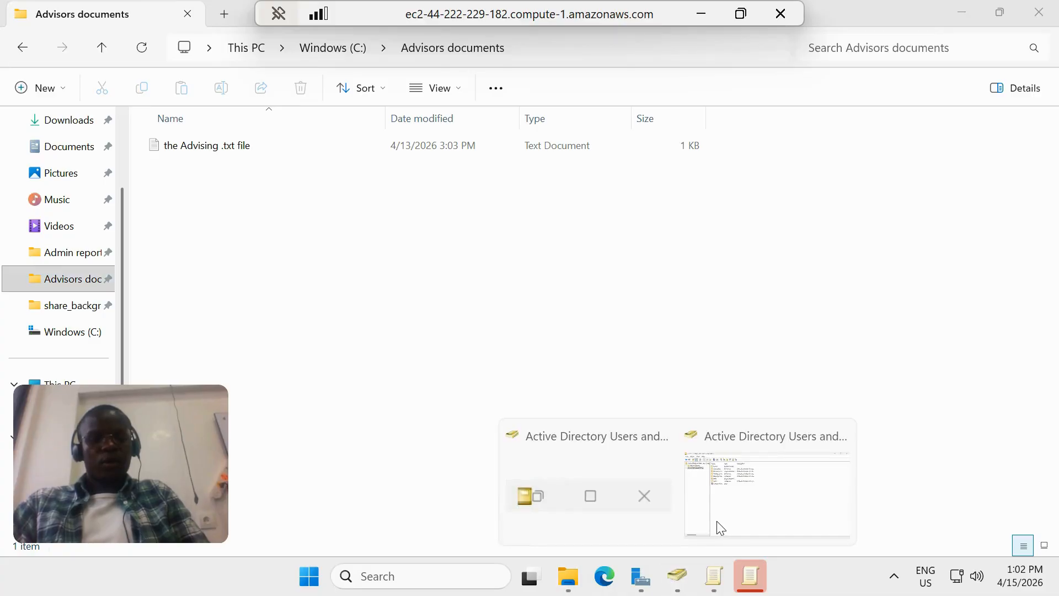
click(713, 585)
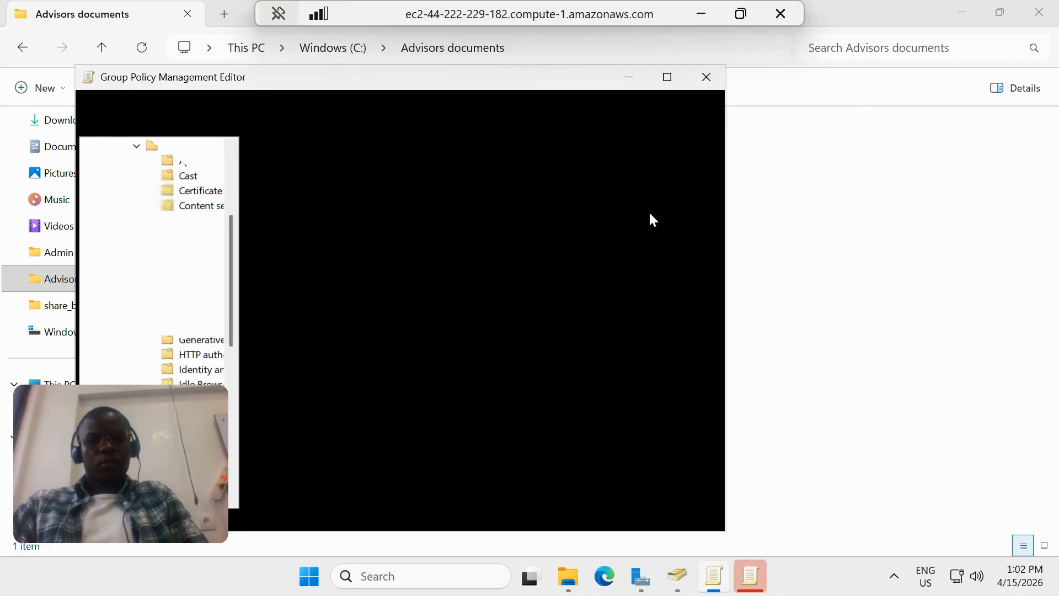
click(629, 77)
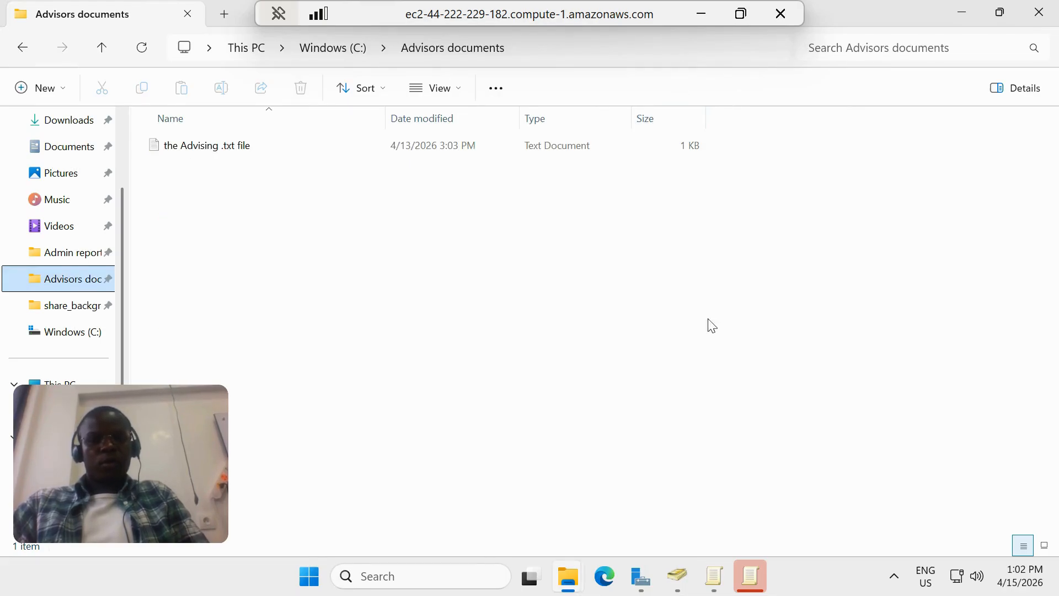
click(715, 576)
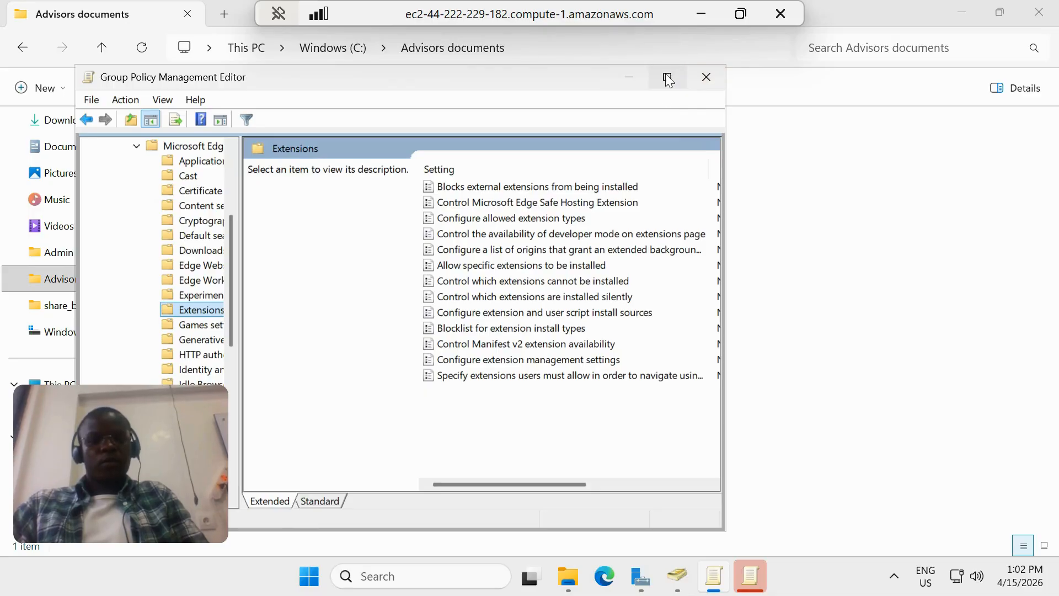
mouse_move(669, 80)
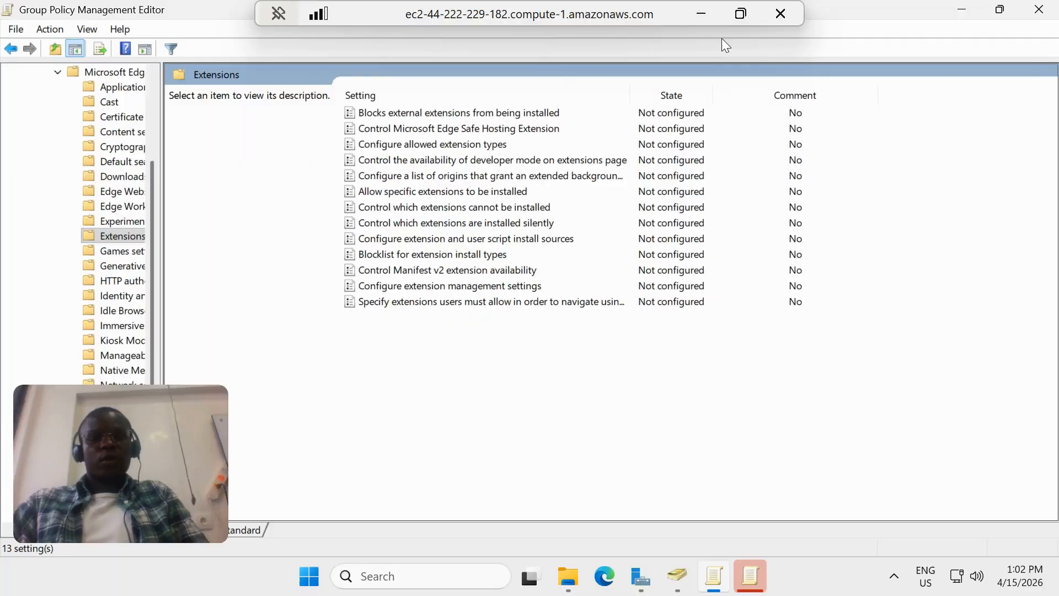
click(1041, 9)
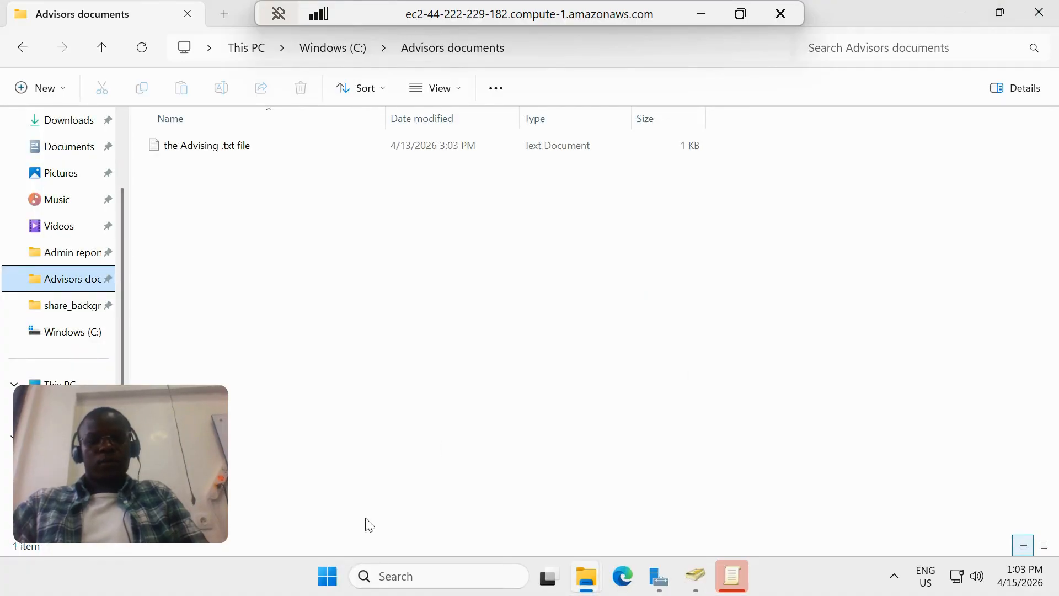
Search Windows for "group poli" and open Group Policy Management
click(375, 575)
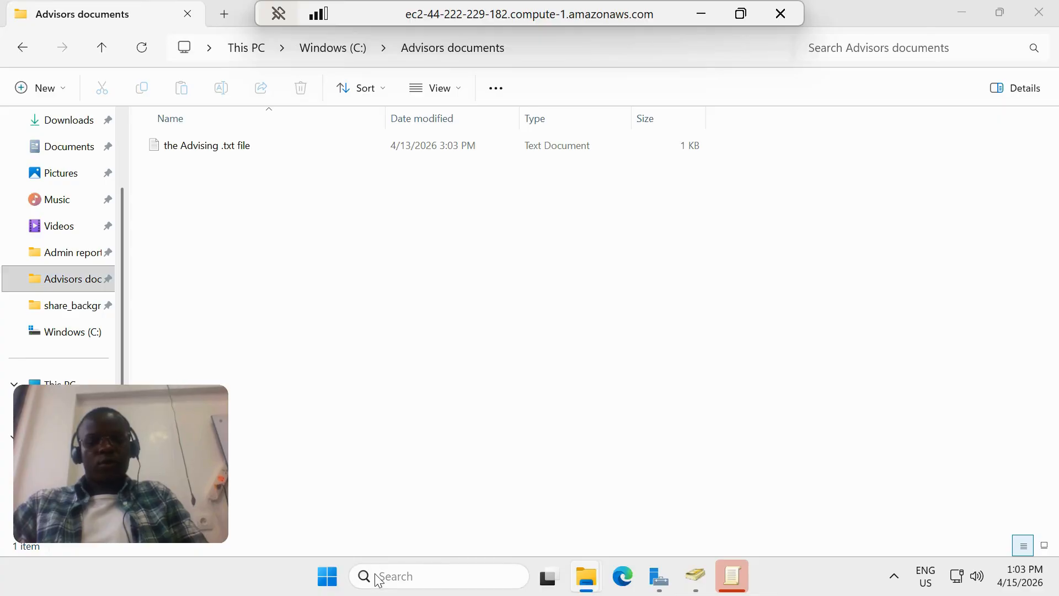
text(server)
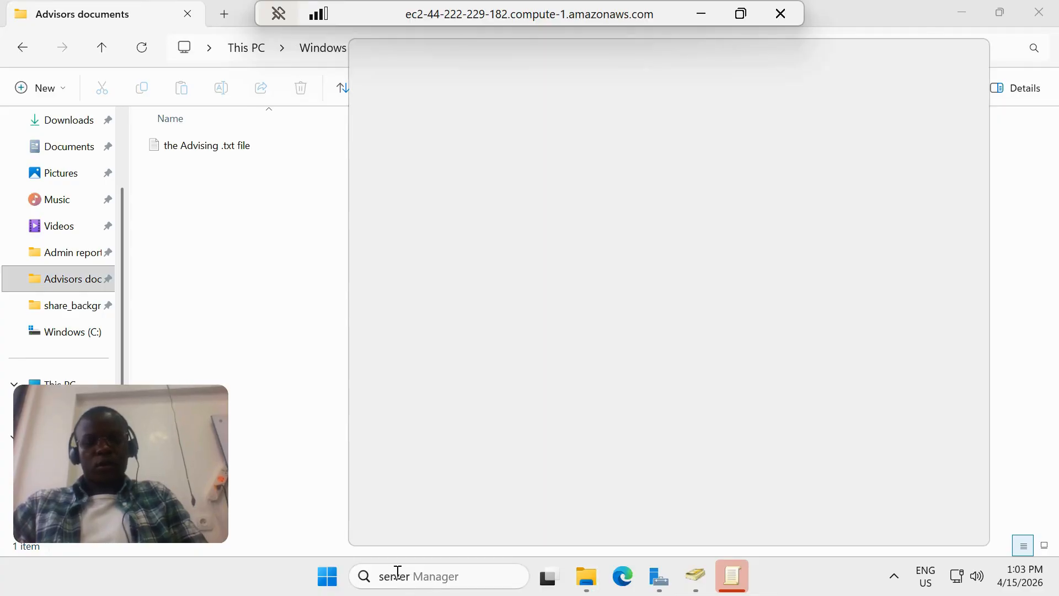
key(BackSpace)
key(BackSpace)
key(BackSpace)
key(BackSpace)
key(BackSpace)
key(BackSpace)
text(gr)
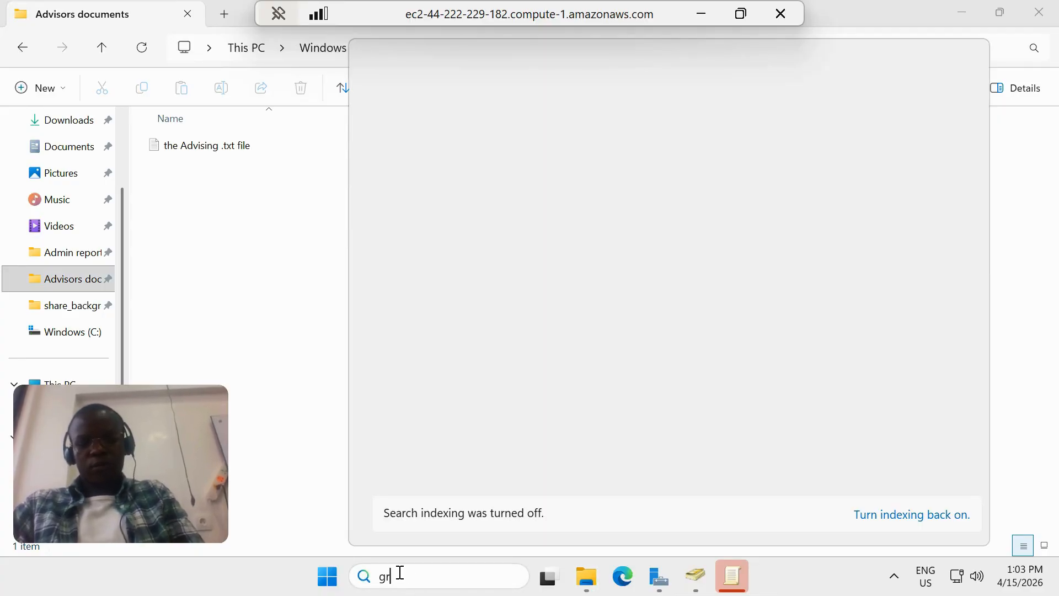
text(ou)
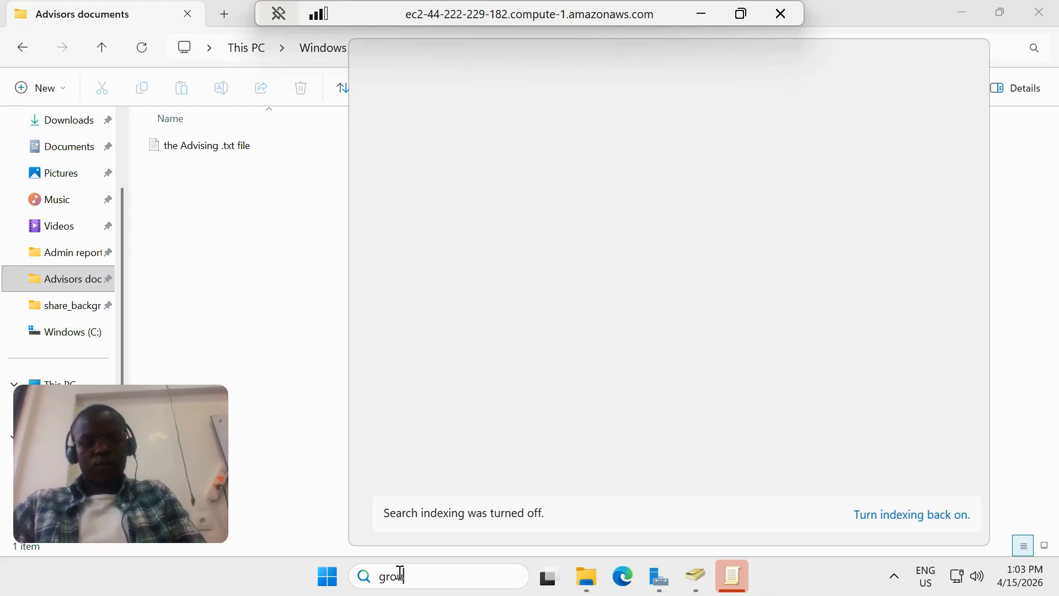
text(p polic)
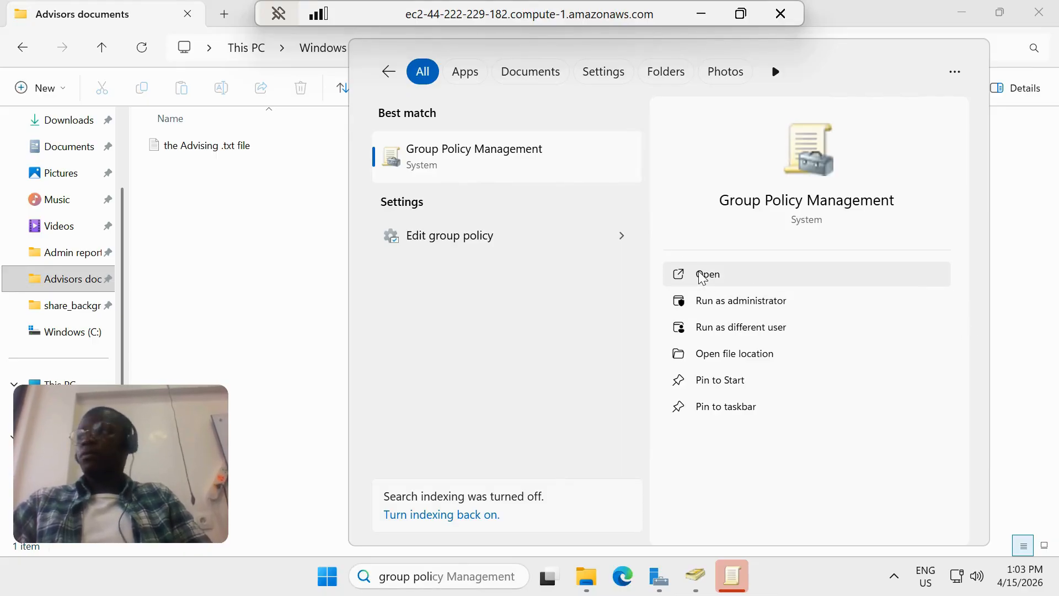
click(699, 273)
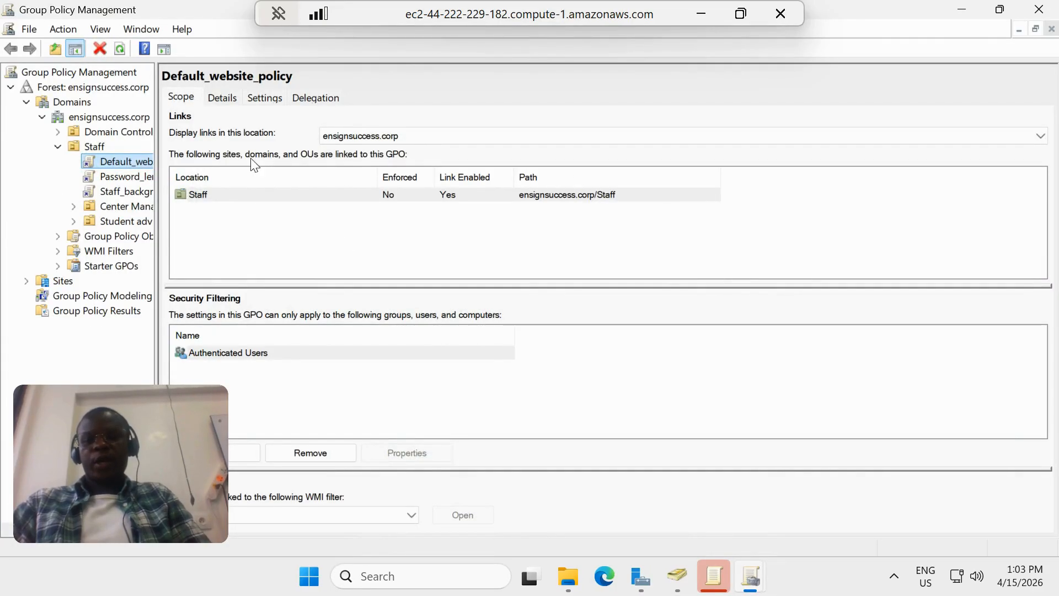
View the scope of Staff_background_policcy under the Staff unit and open Default_website_policy for editing
click(114, 191)
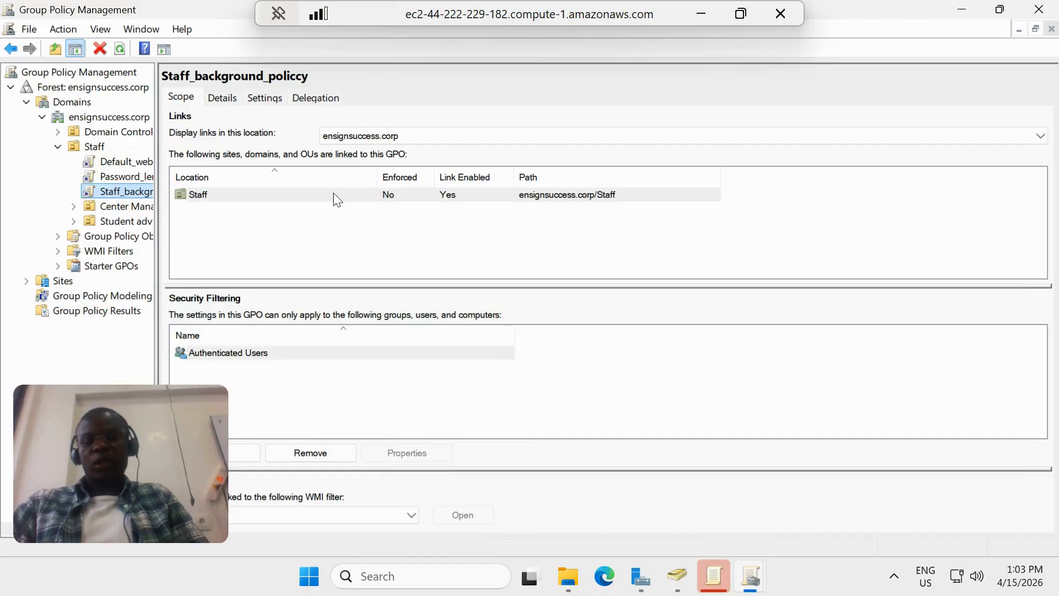
click(111, 159)
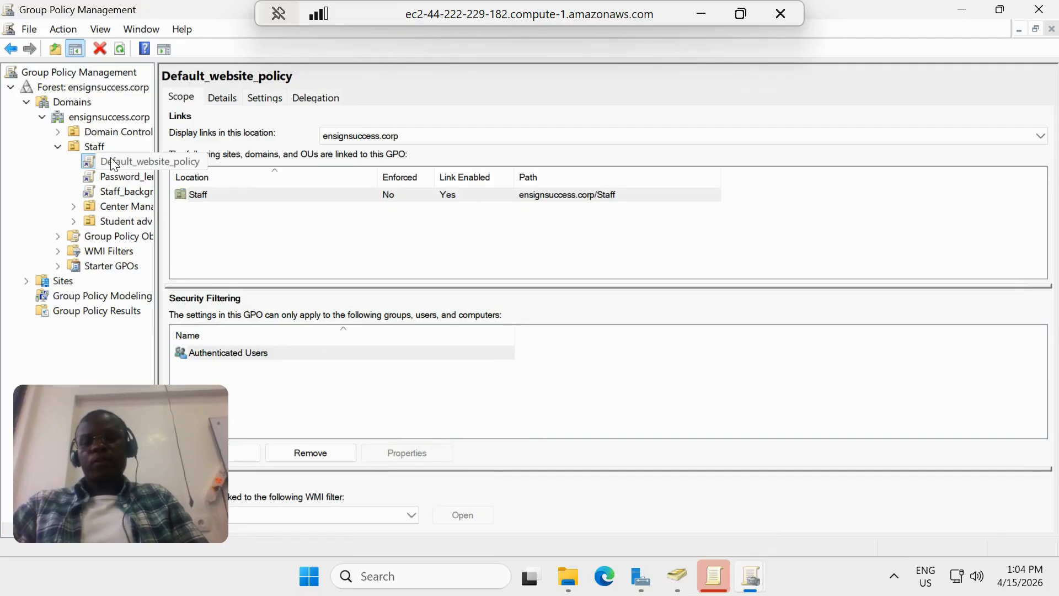
right_click(113, 163)
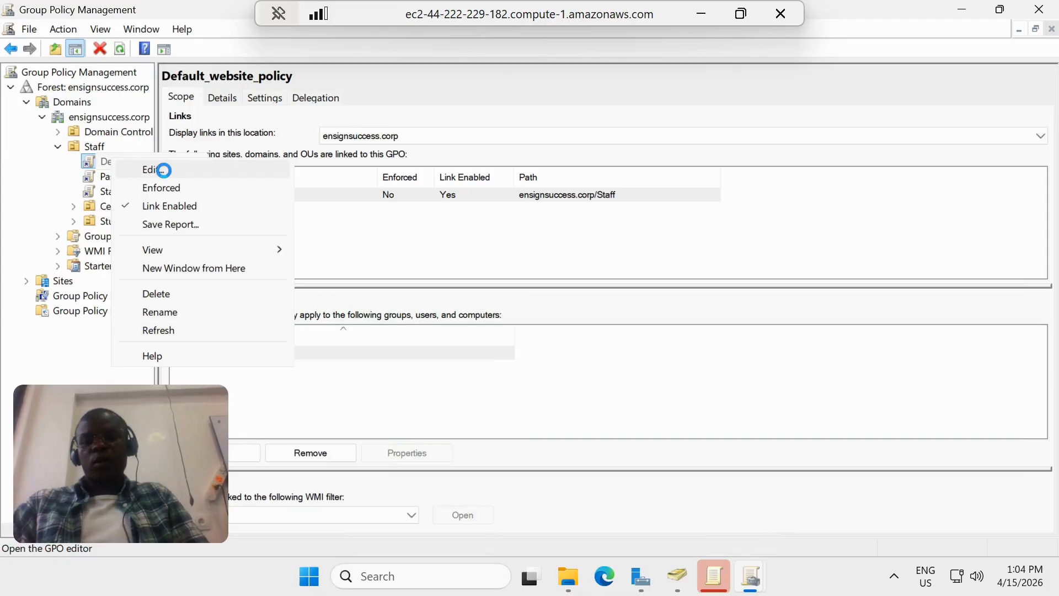
click(164, 169)
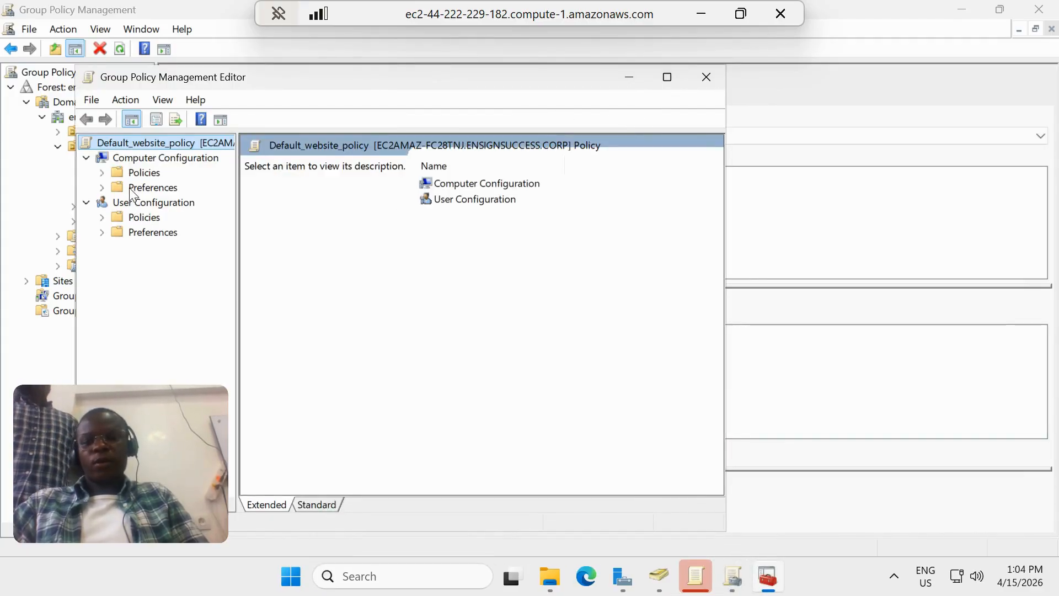
Maximize the policy editor and show Microsoft Edge's "Startup, home page and new tab page" settings under Computer Configuration's Administrative Templates
click(102, 173)
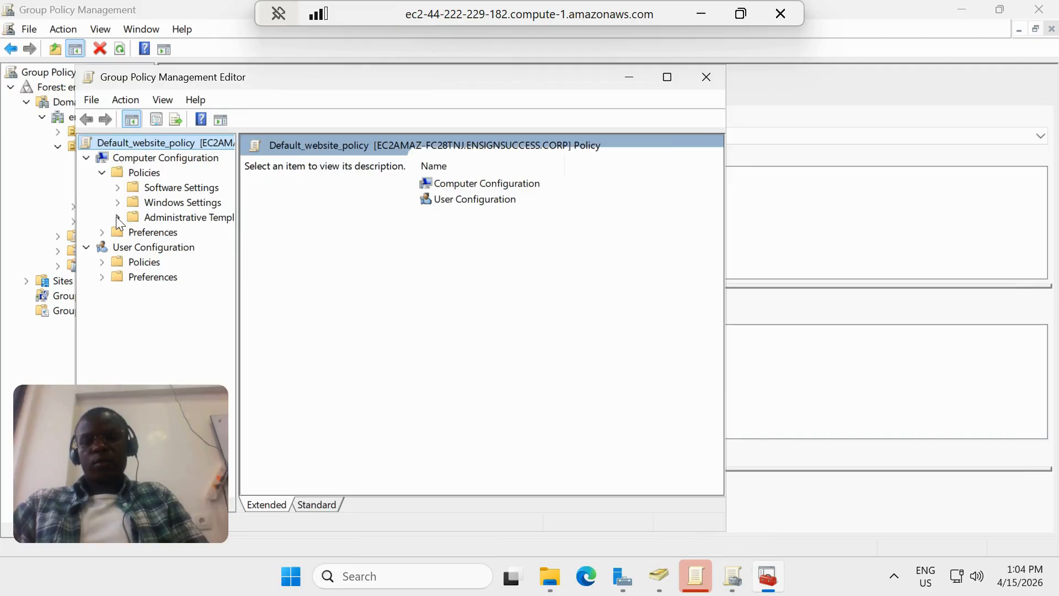
click(668, 79)
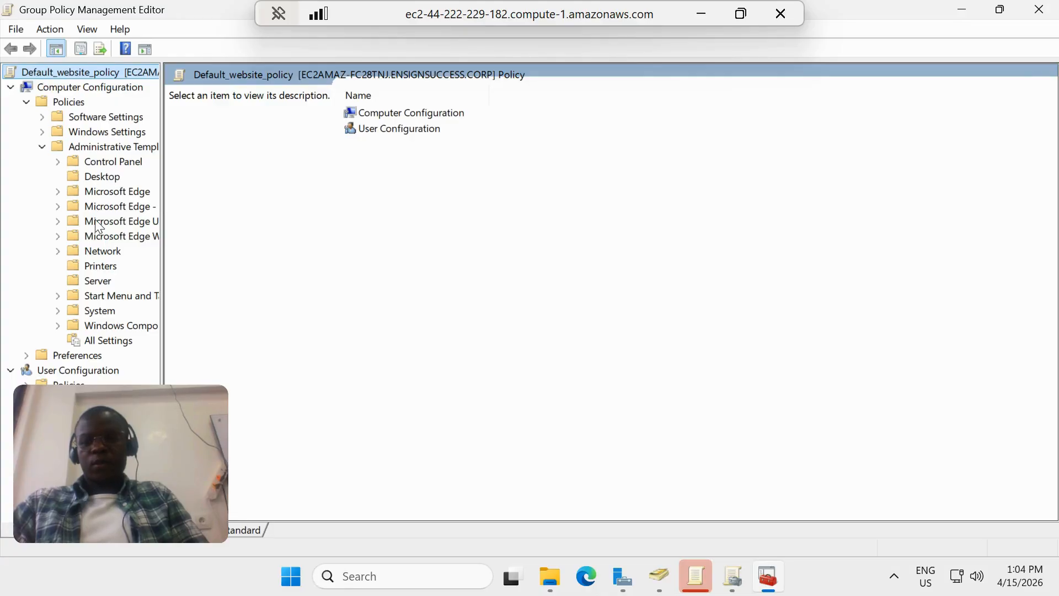
click(112, 192)
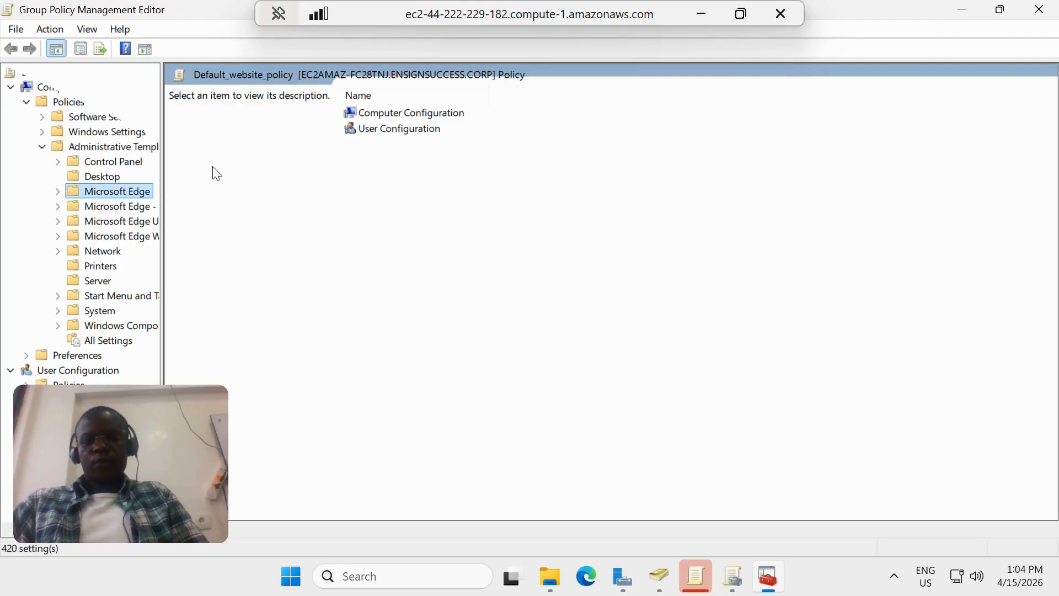
double_click(108, 191)
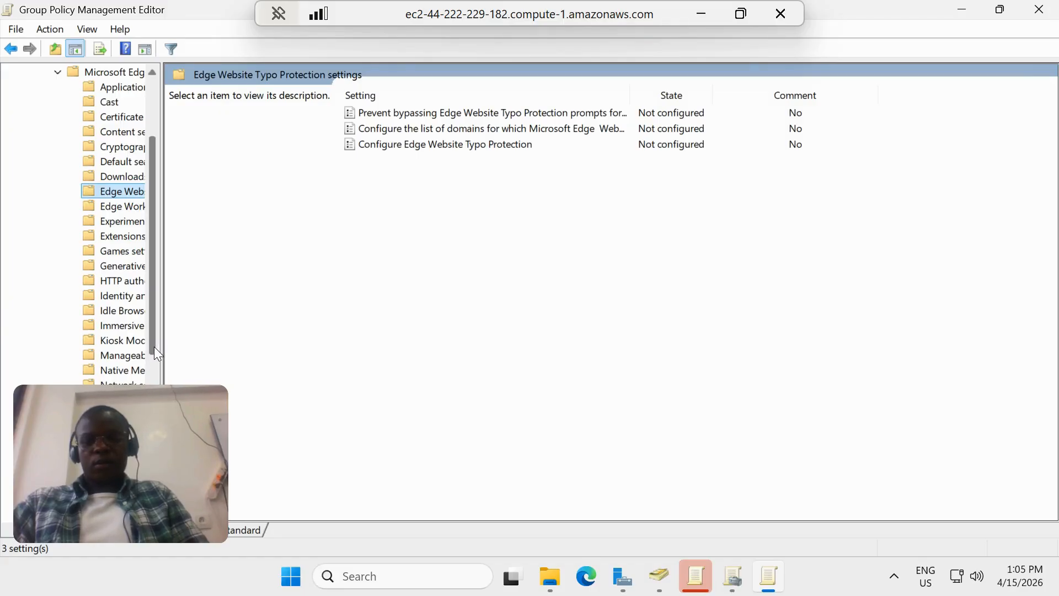
scroll(147, 437, down, 1)
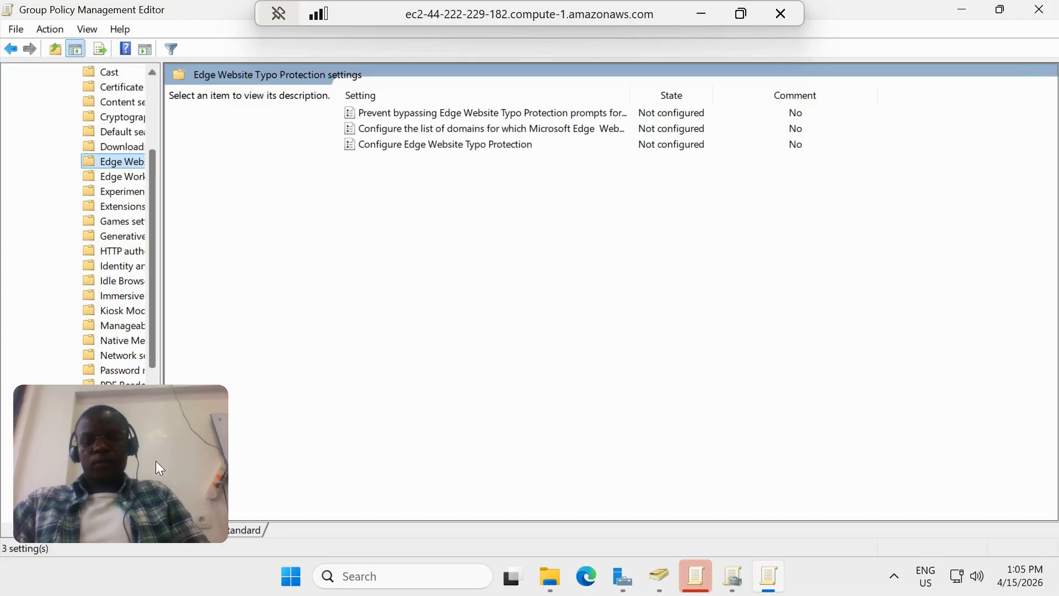
scroll(156, 463, down, 6)
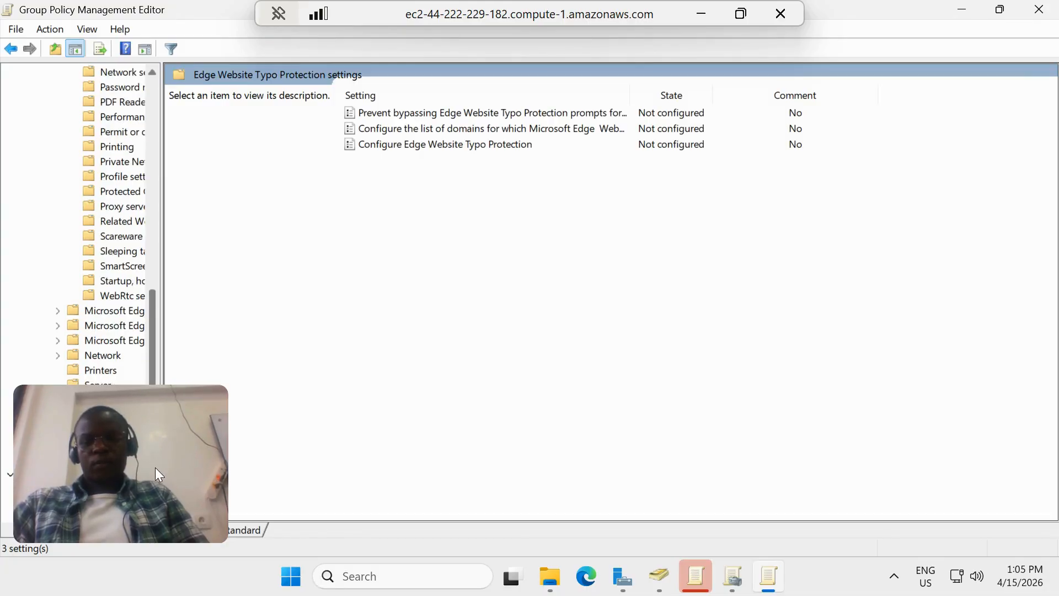
click(108, 282)
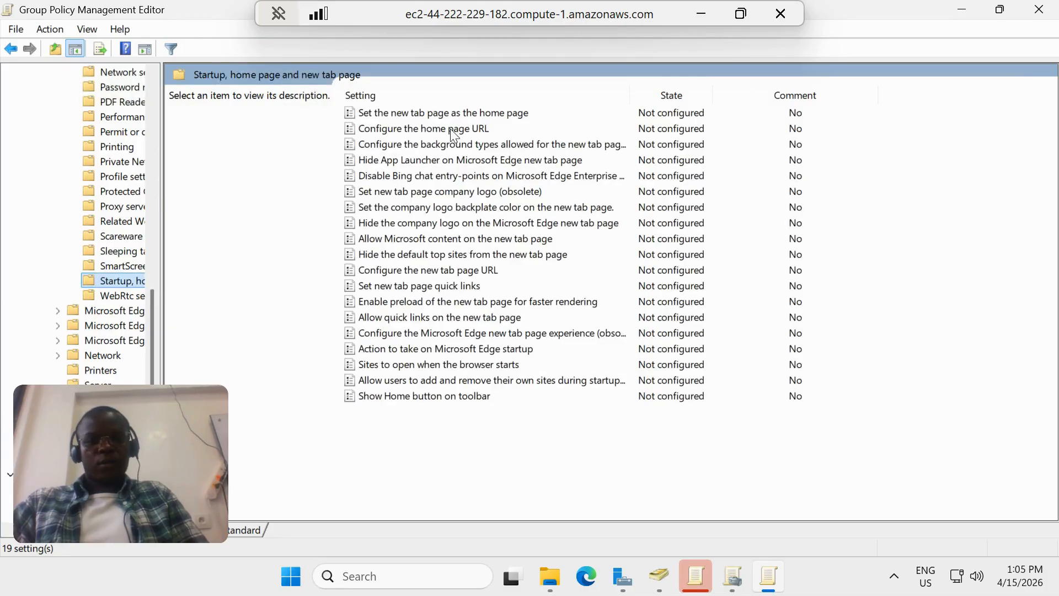
click(399, 130)
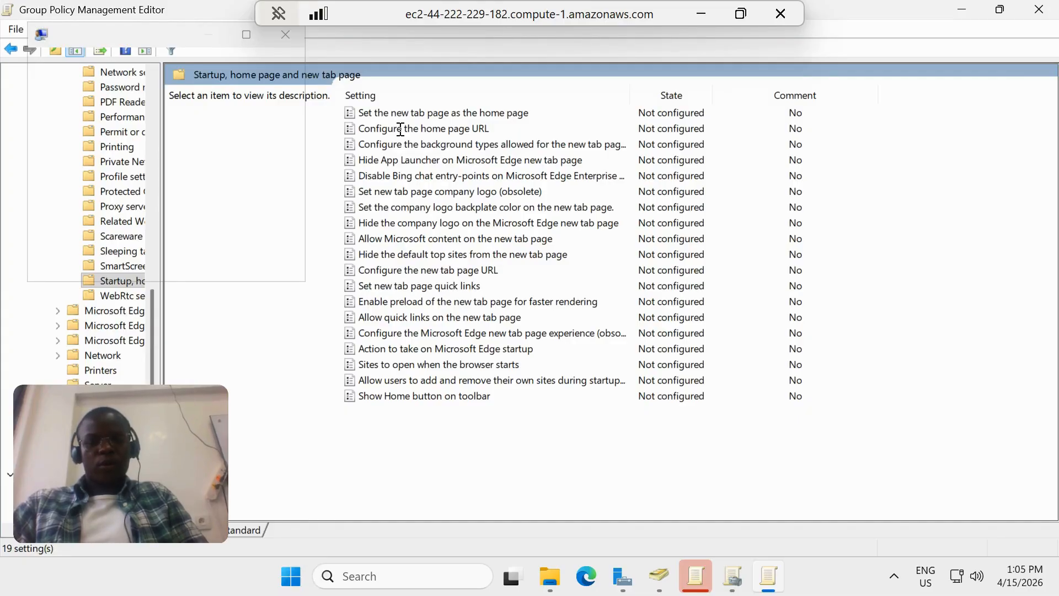
double_click(400, 129)
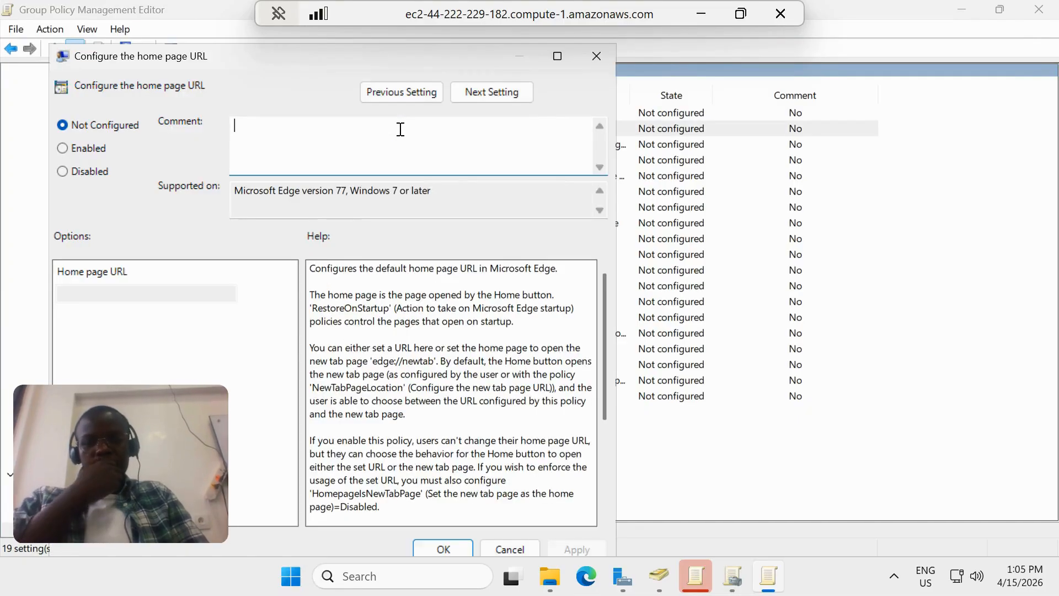
click(62, 147)
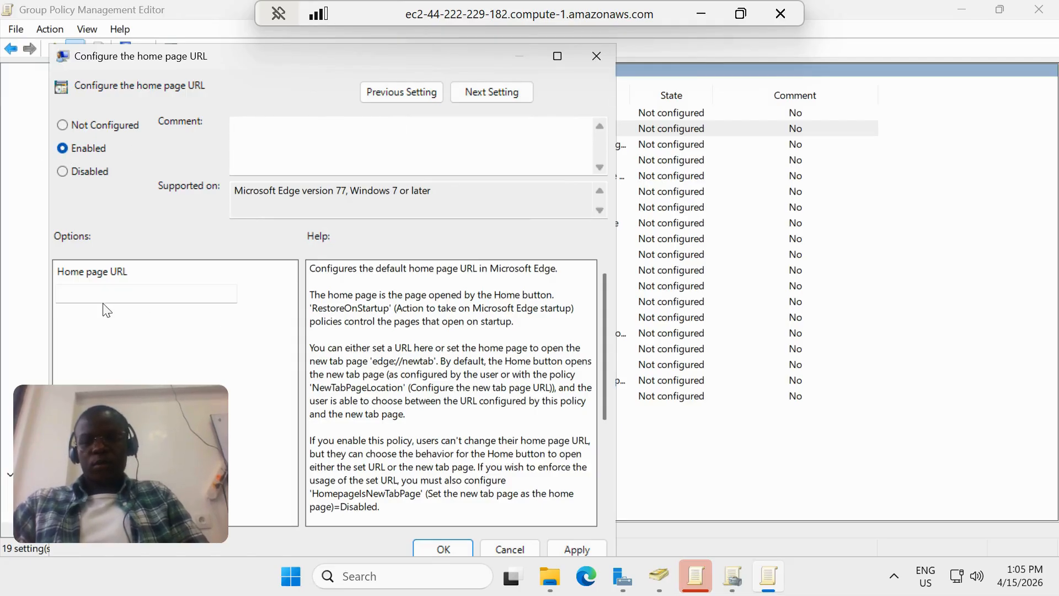
click(71, 297)
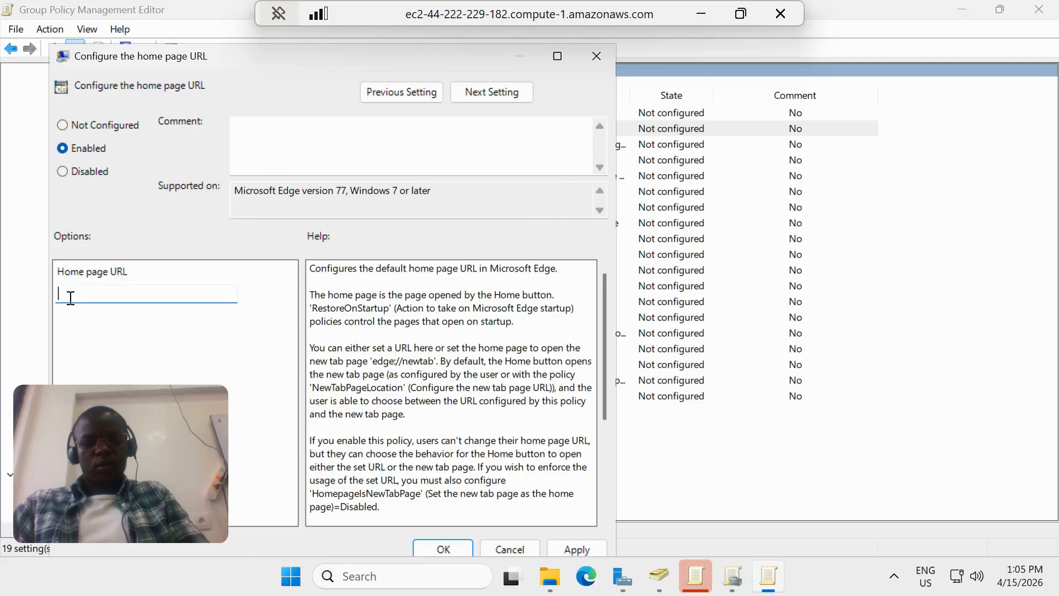
text(https)
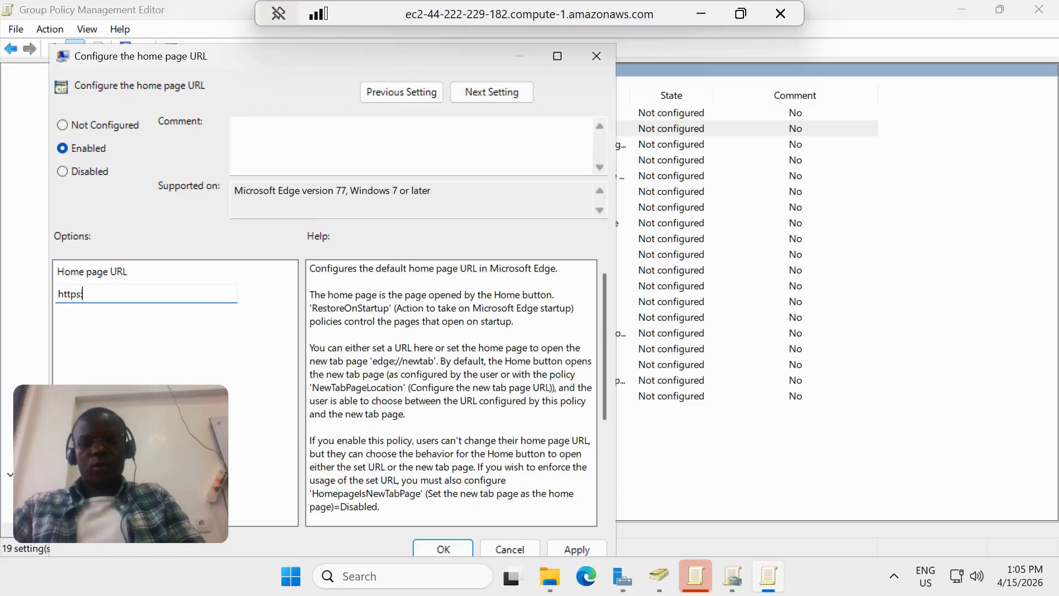
text(://)
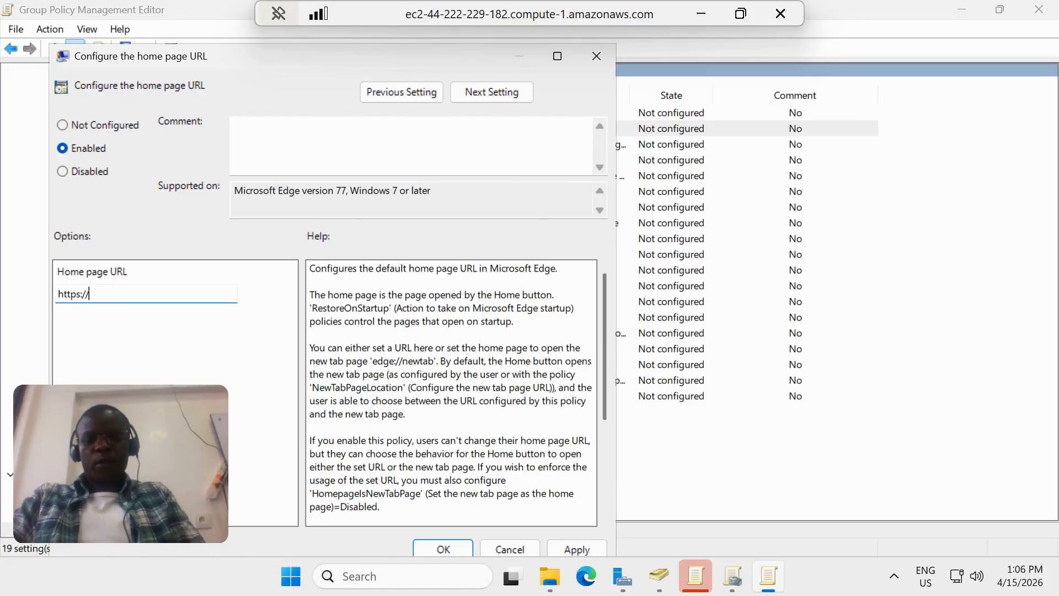
text(ensign)
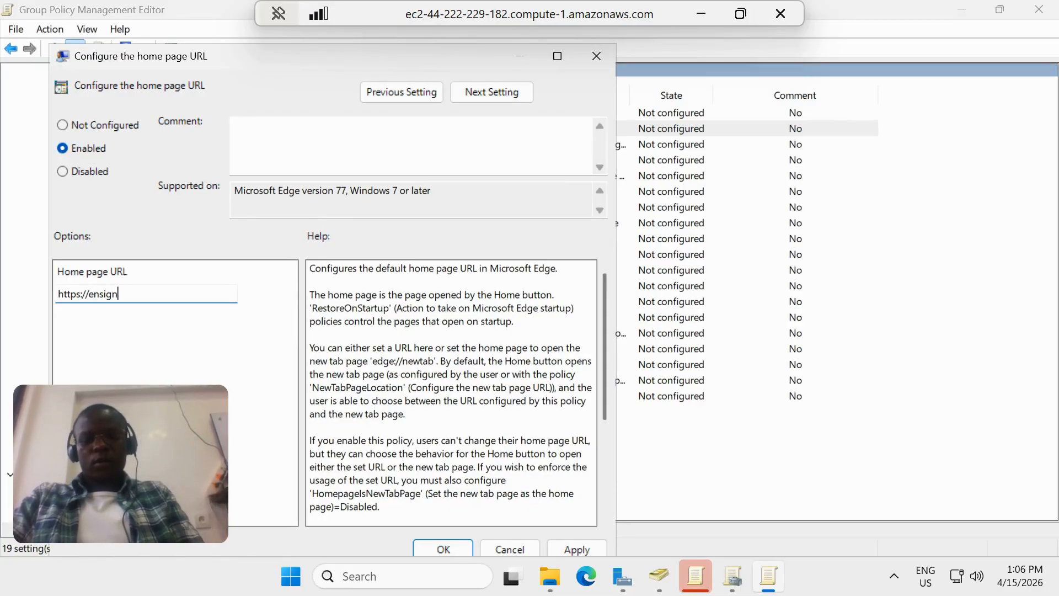
text(.)
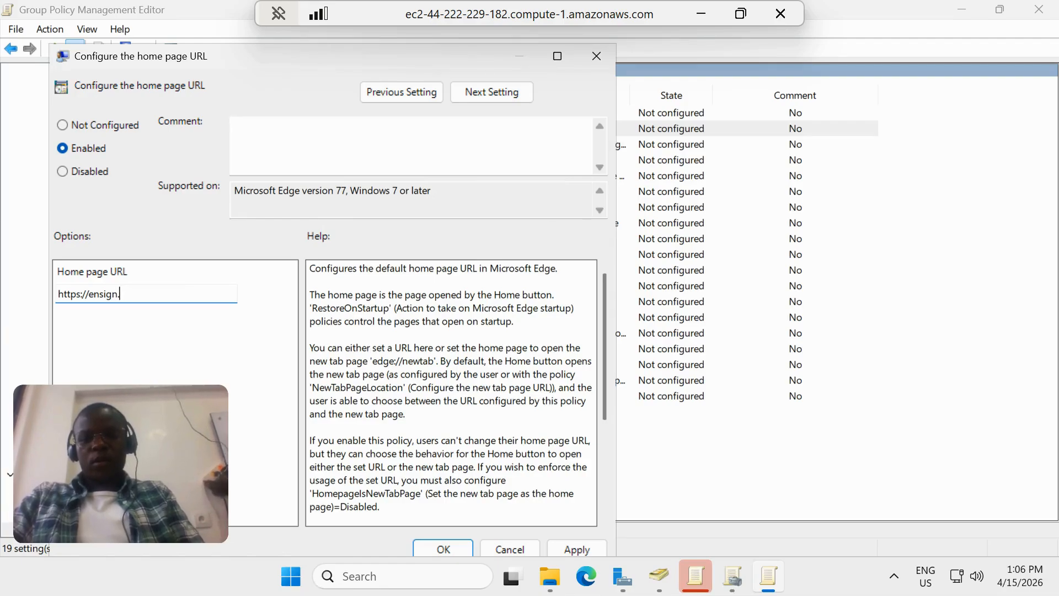
text(edu)
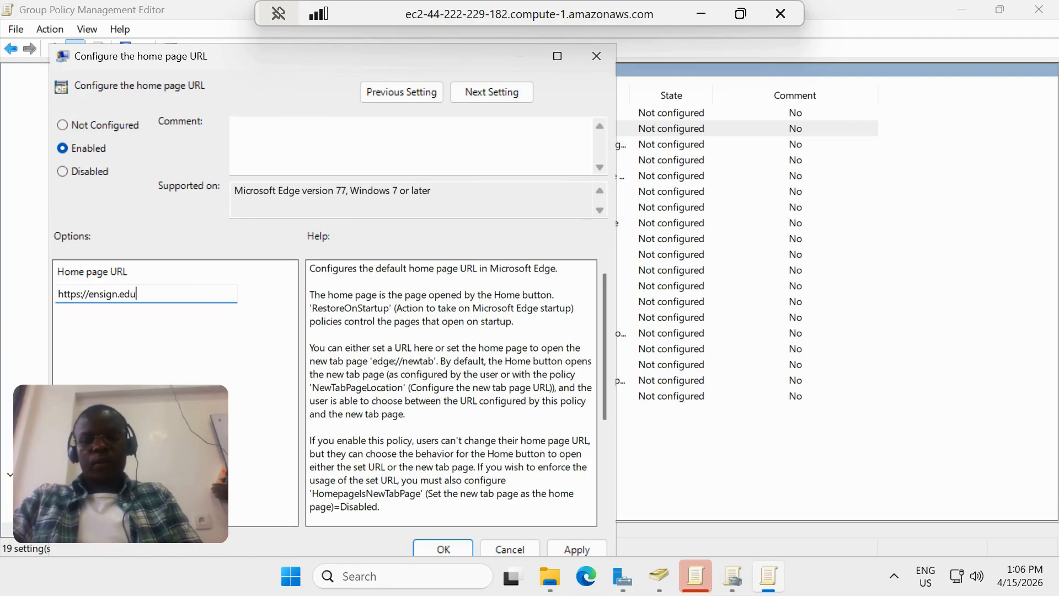
key(BackSpace)
key(BackSpace)
key(BackSpace)
key(BackSpace)
key(BackSpace)
key(BackSpace)
key(BackSpace)
key(BackSpace)
key(BackSpace)
key(BackSpace)
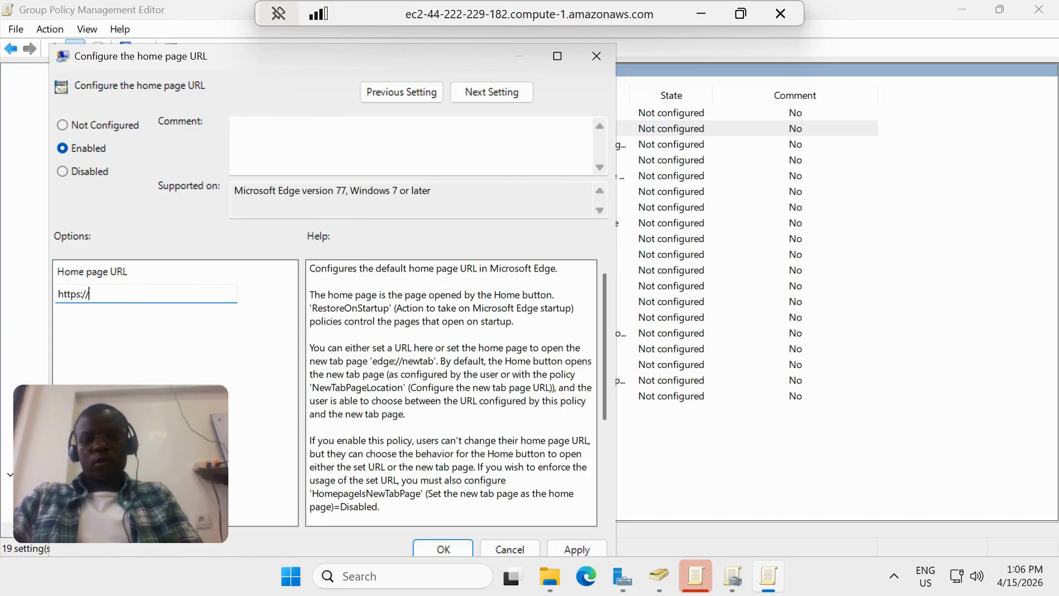
text(www.w)
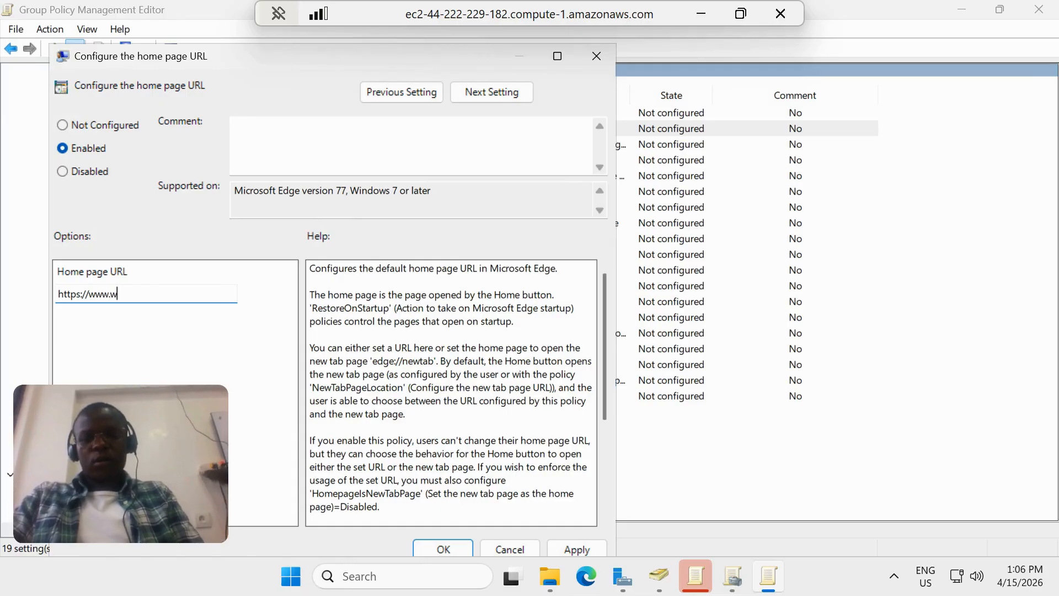
key(BackSpace)
text(ensig)
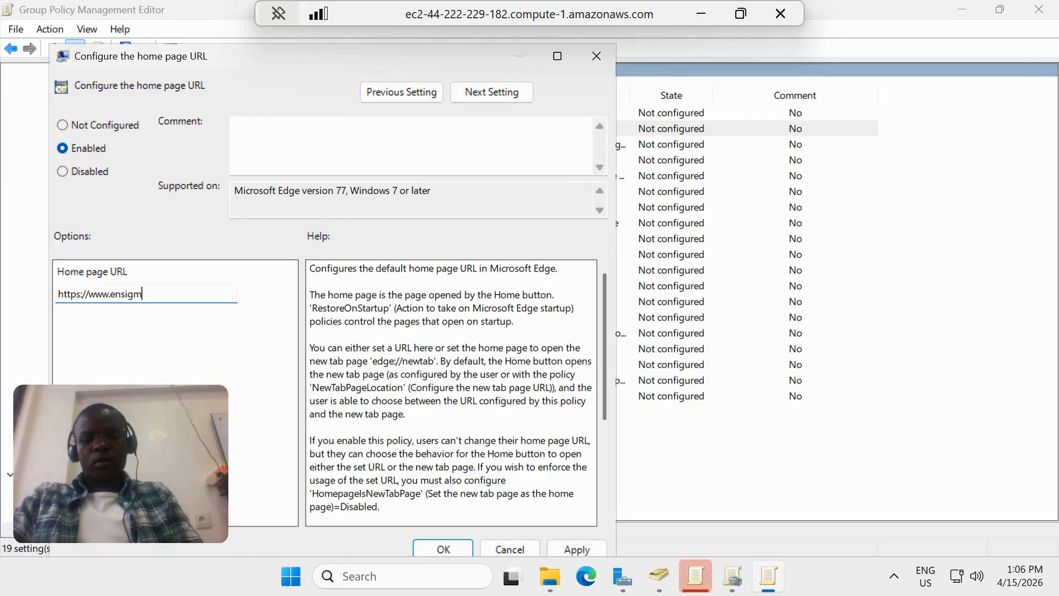
text(n)
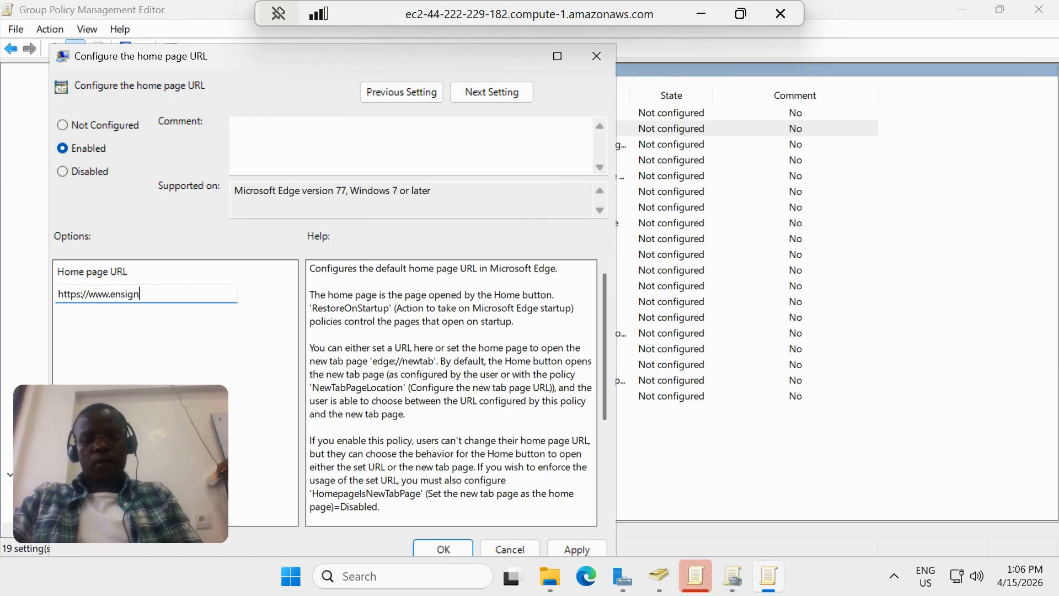
text(.edu/)
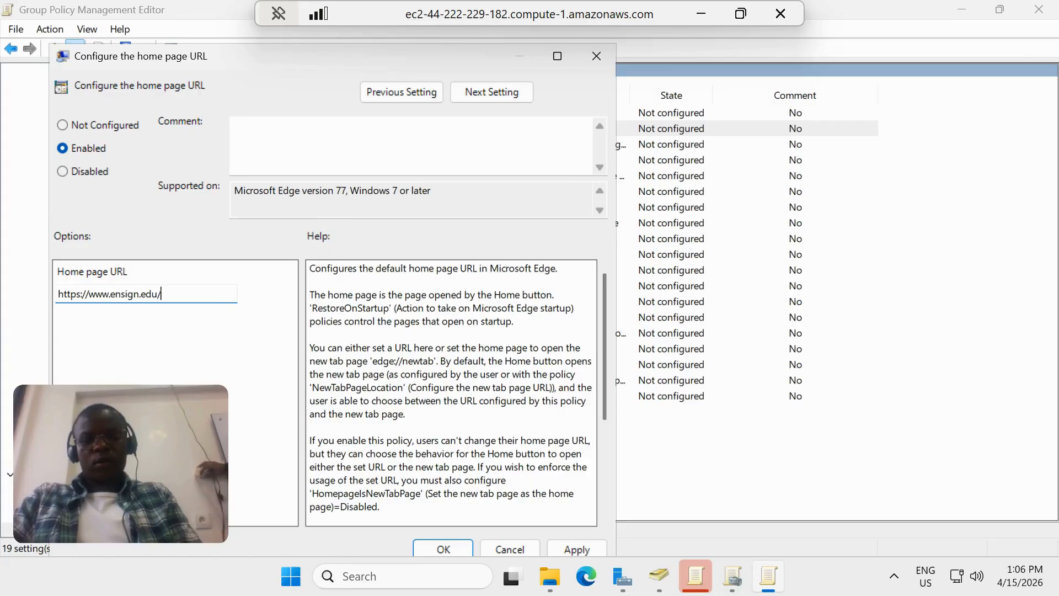
text(informat)
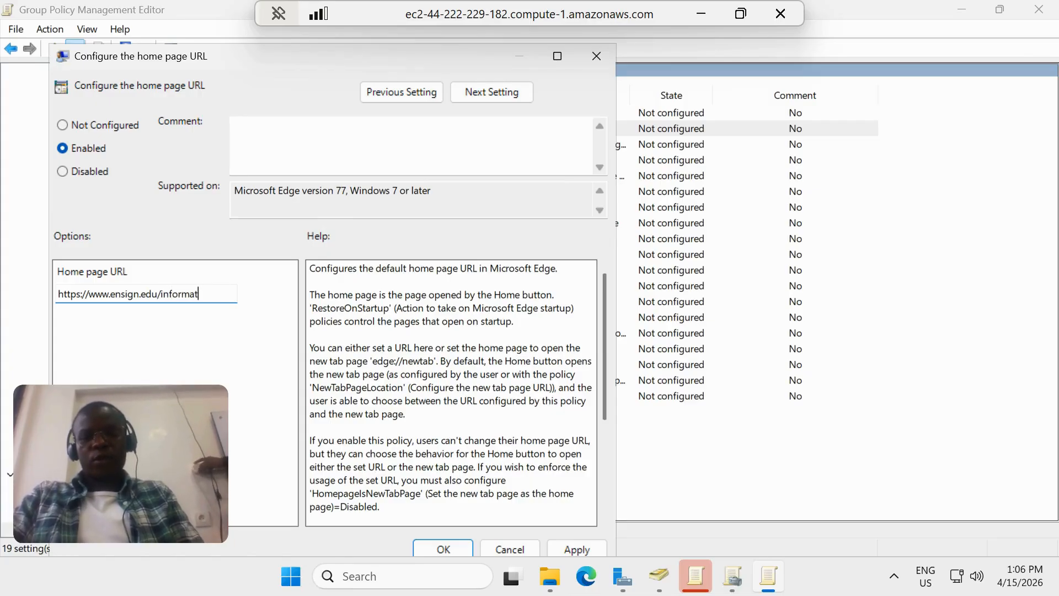
text(ion-)
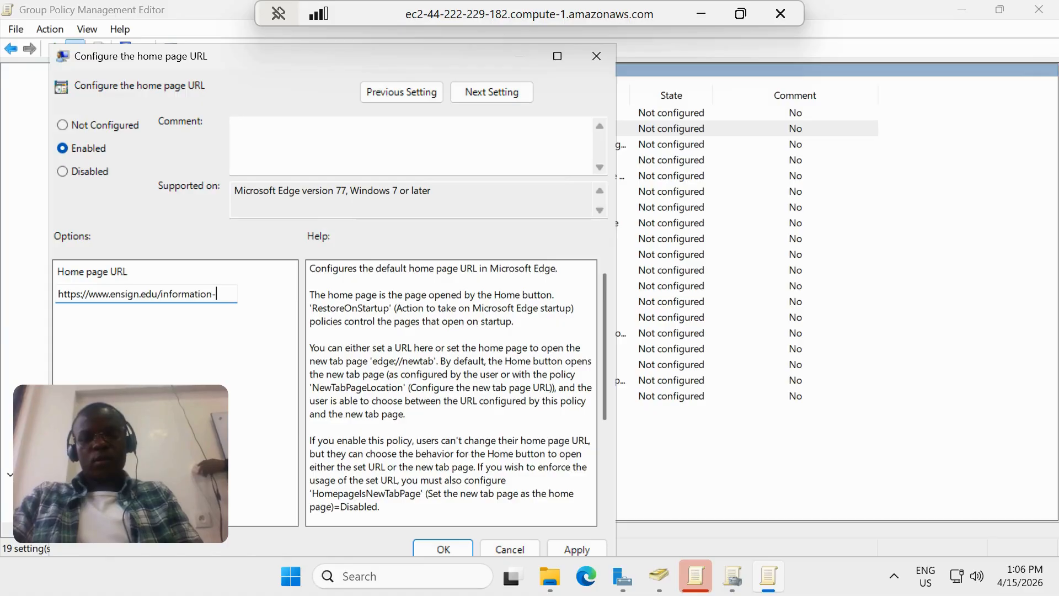
text(techo)
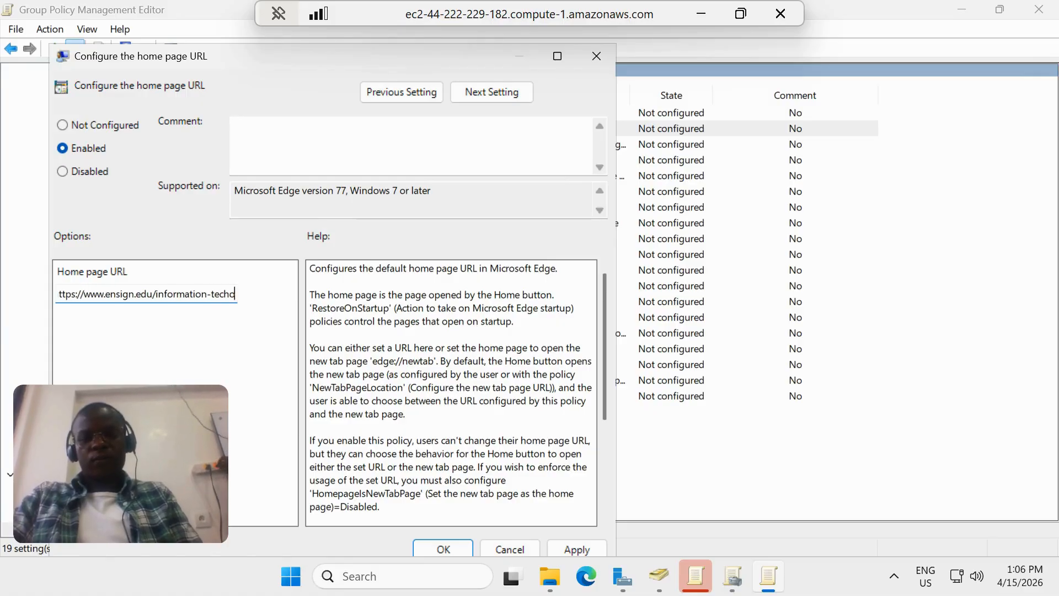
key(BackSpace)
text(nolo)
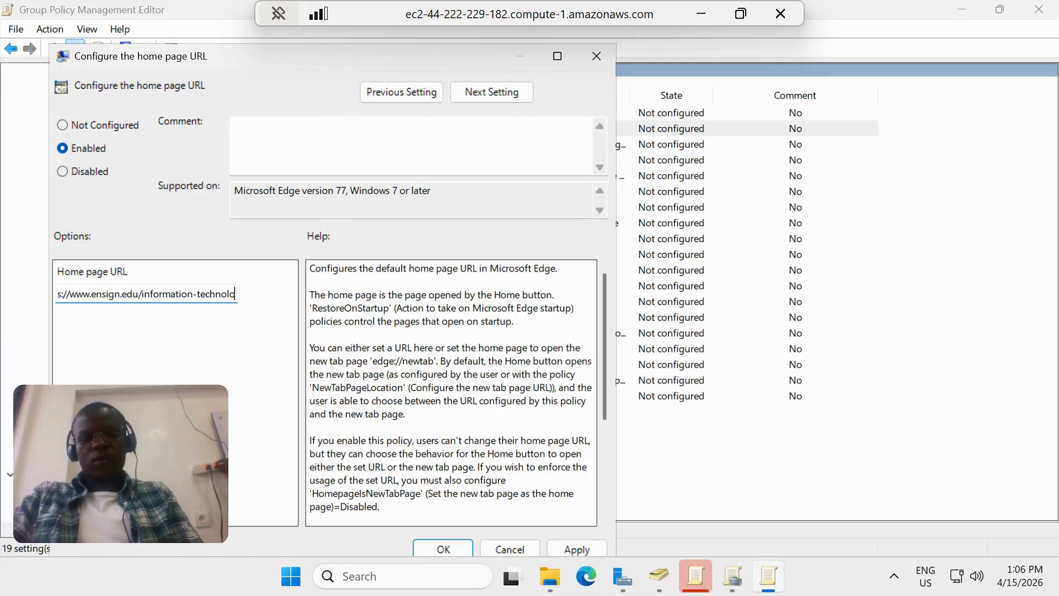
text(gy)
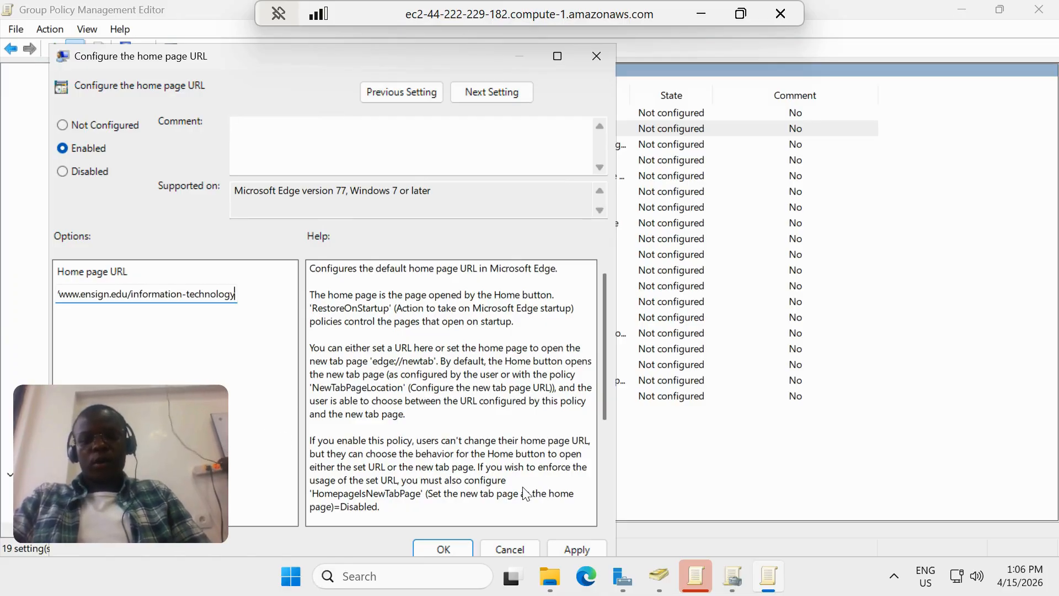
click(575, 549)
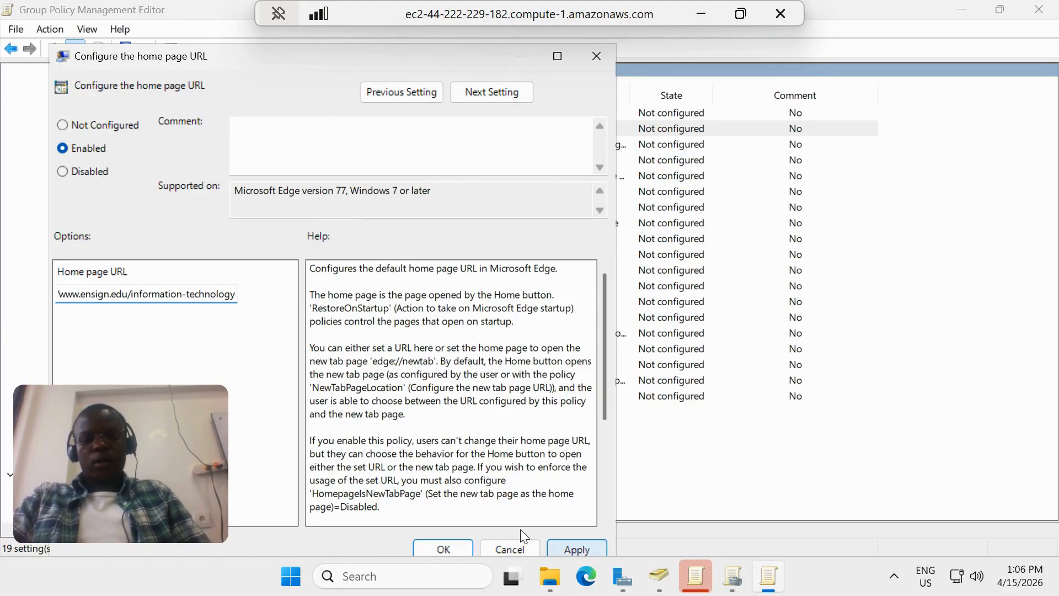
click(448, 546)
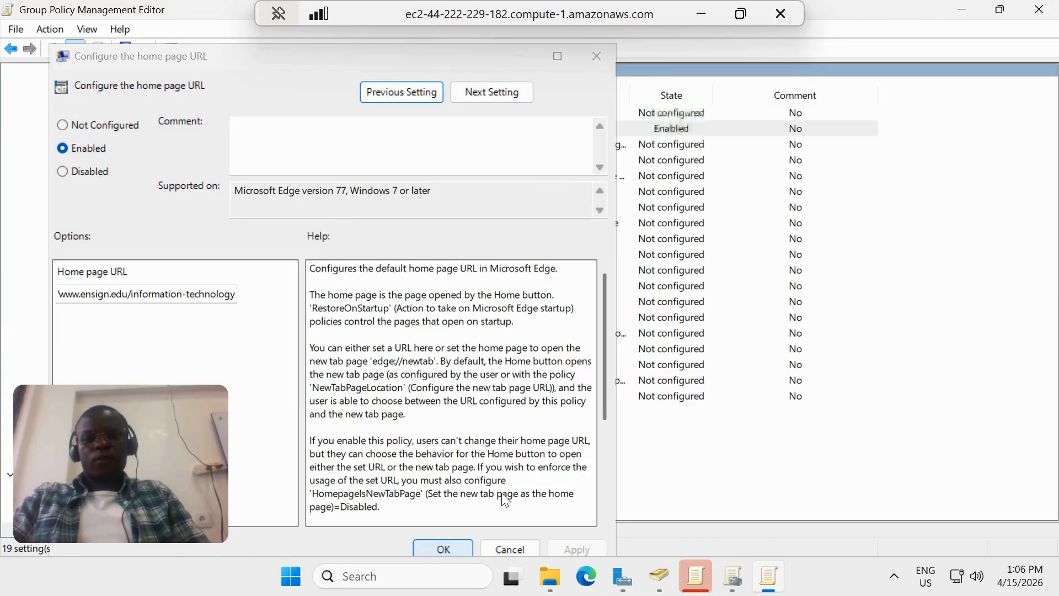
click(428, 545)
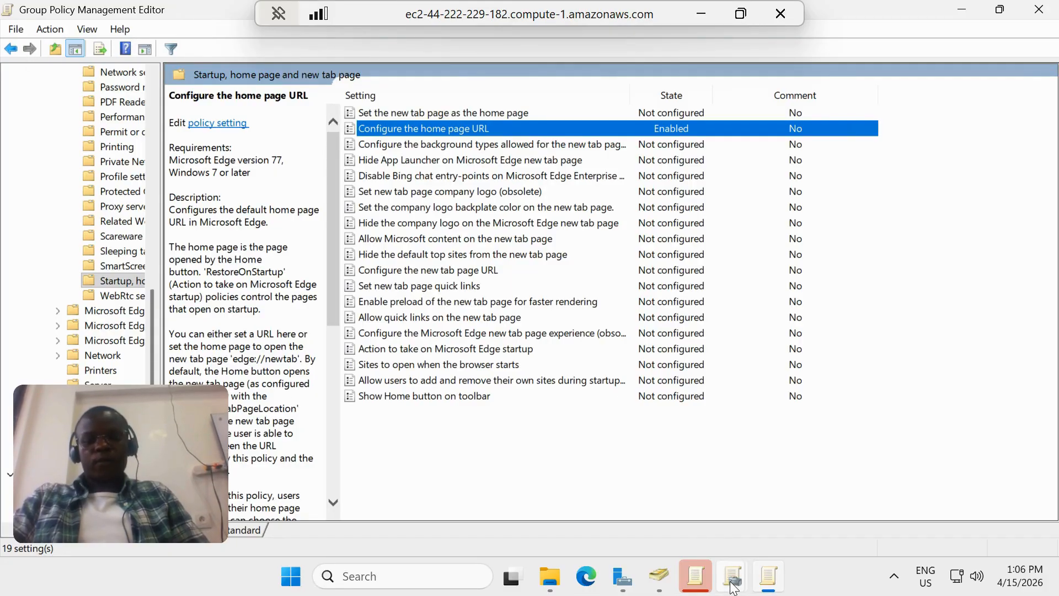
Return to the Group Policy Management console and open Password_length_policy under the Staff unit for editing
mouse_move(733, 588)
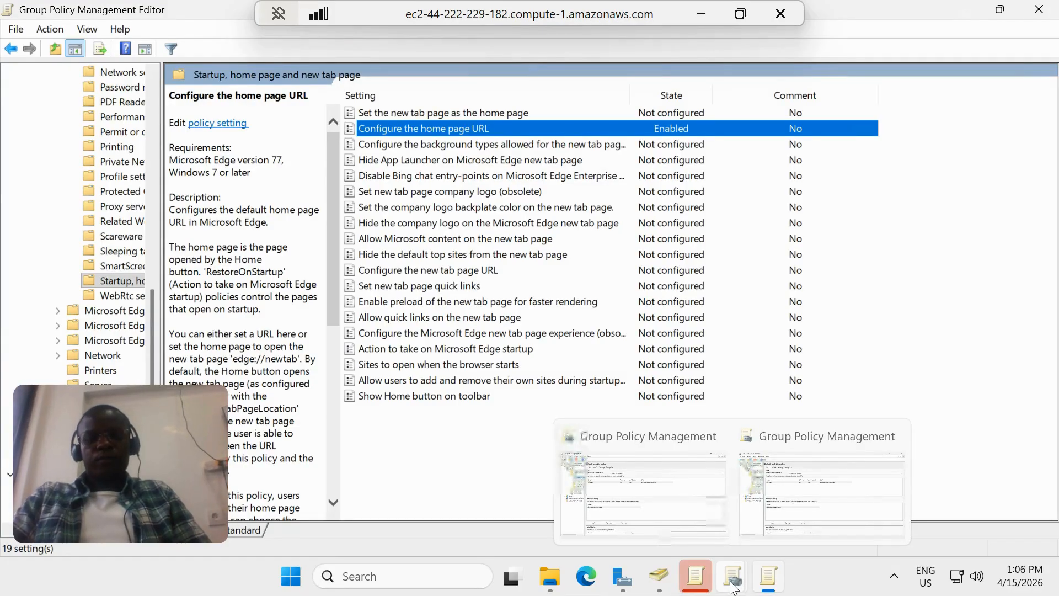
click(734, 588)
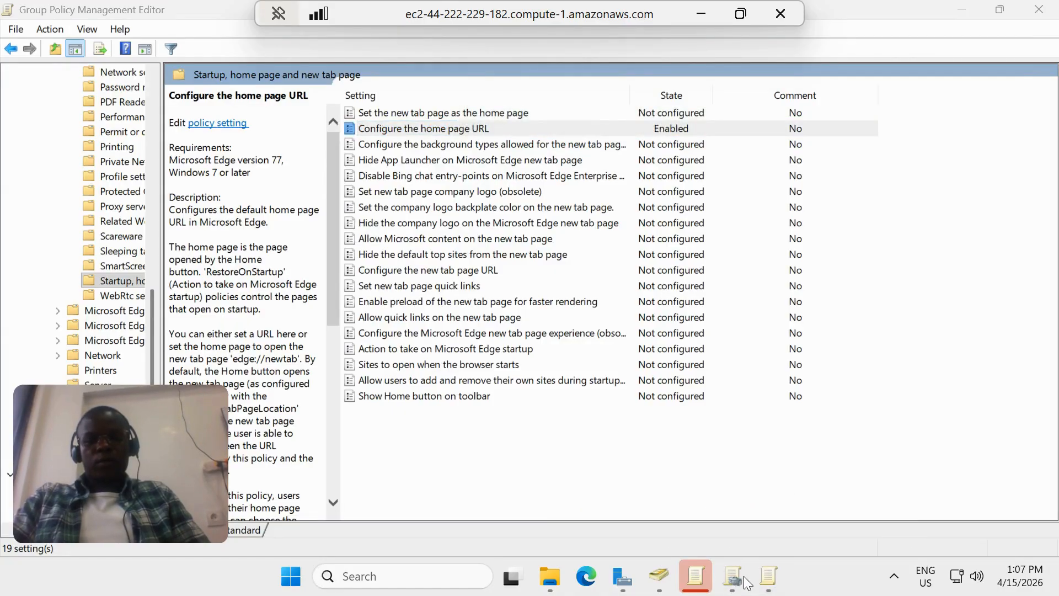
mouse_move(718, 574)
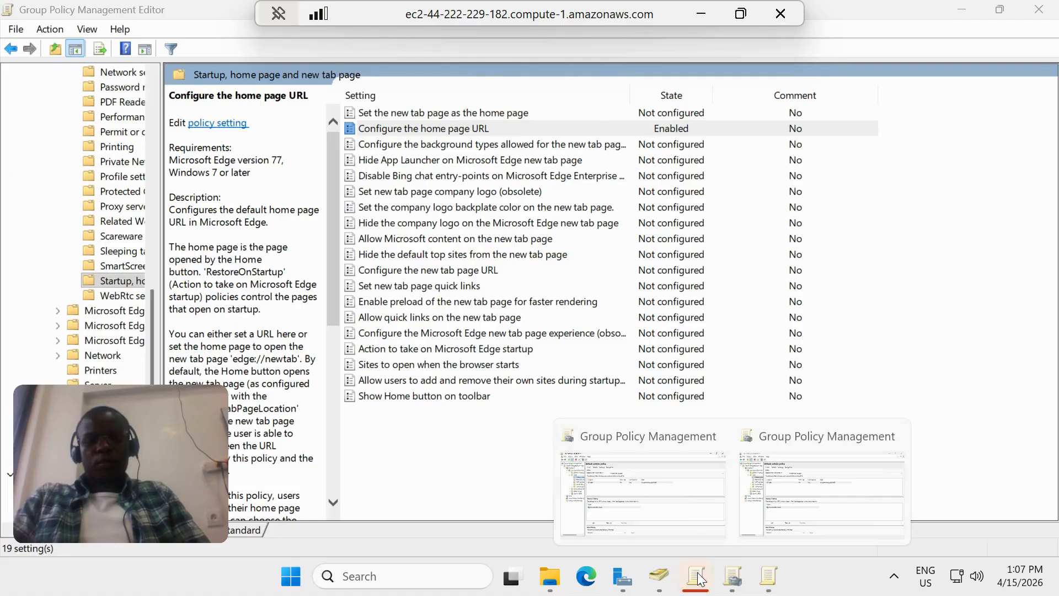
click(760, 466)
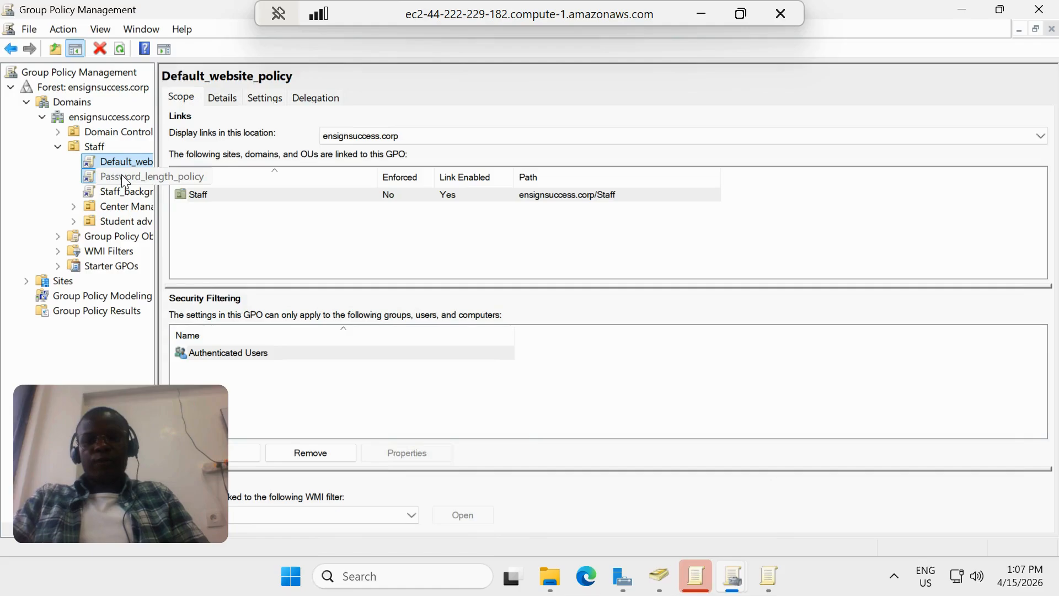
right_click(123, 176)
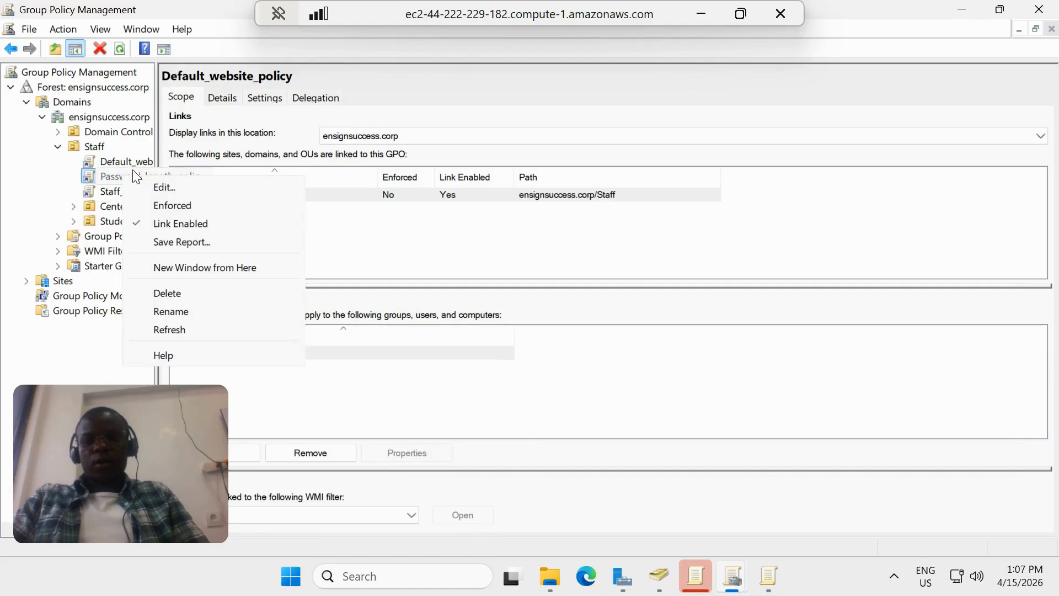
click(158, 187)
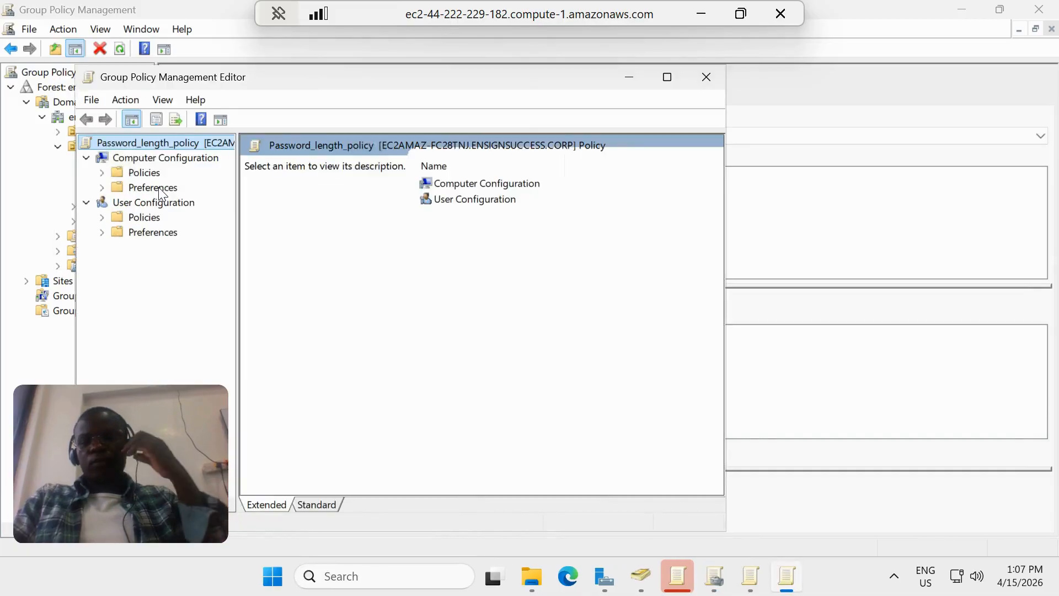
Review the Password Policy settings in the computer policies' Windows Settings, under Security Settings and Account Policies, and close the editor
double_click(114, 169)
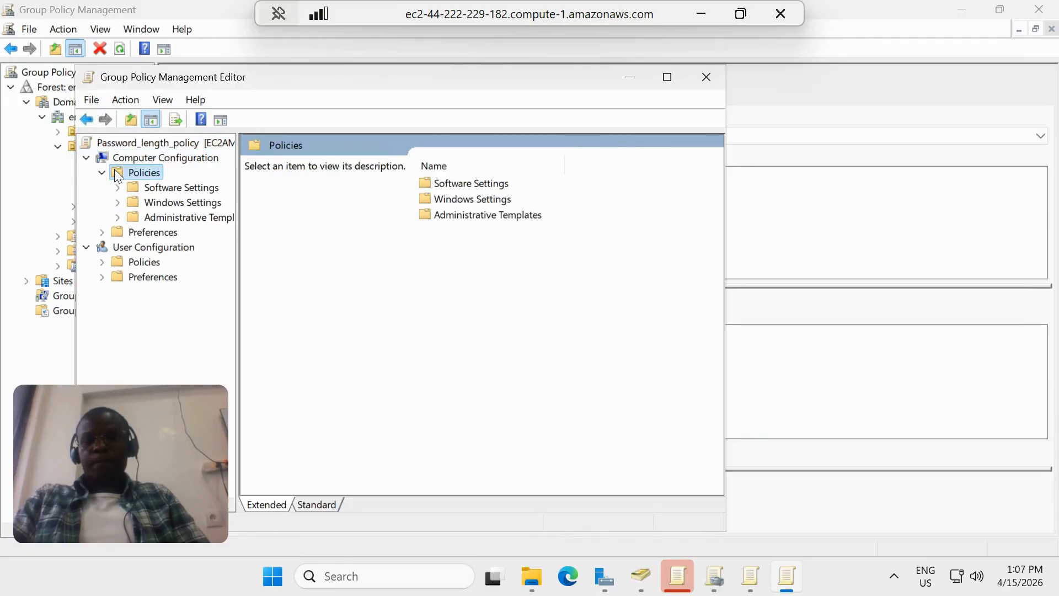
double_click(425, 198)
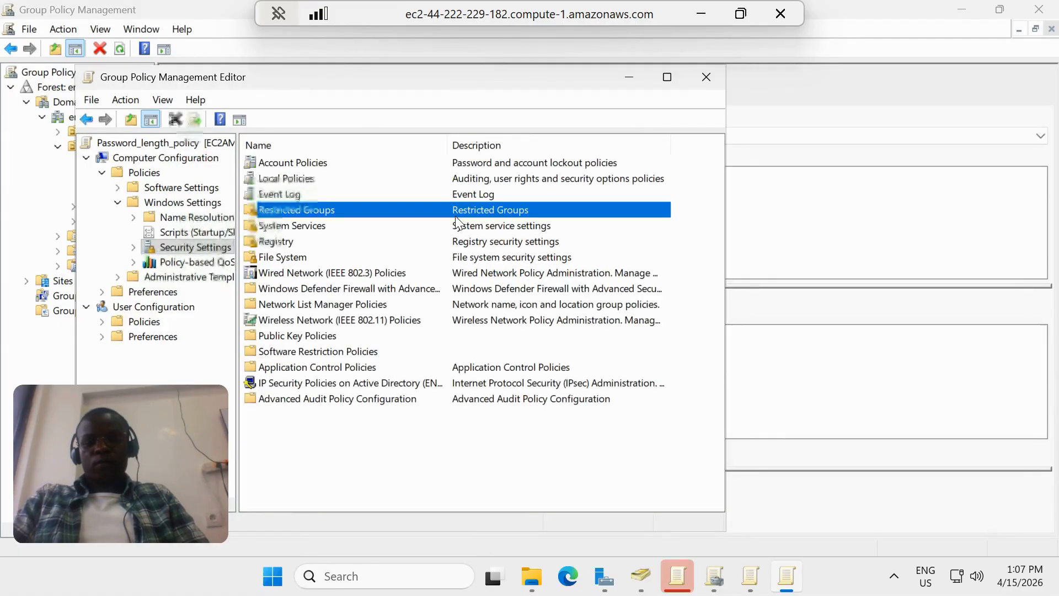
double_click(302, 165)
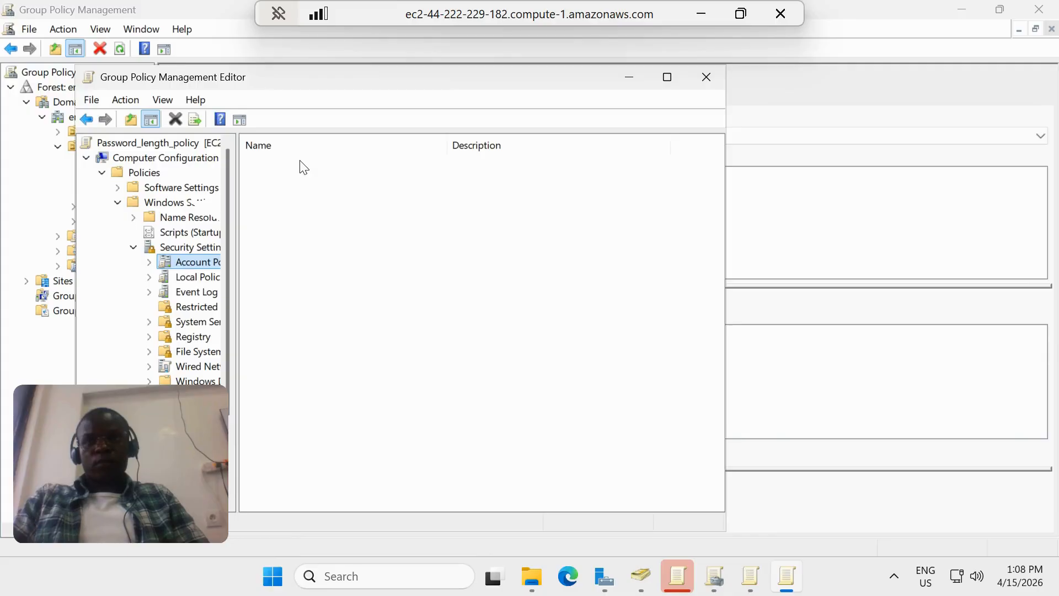
double_click(303, 166)
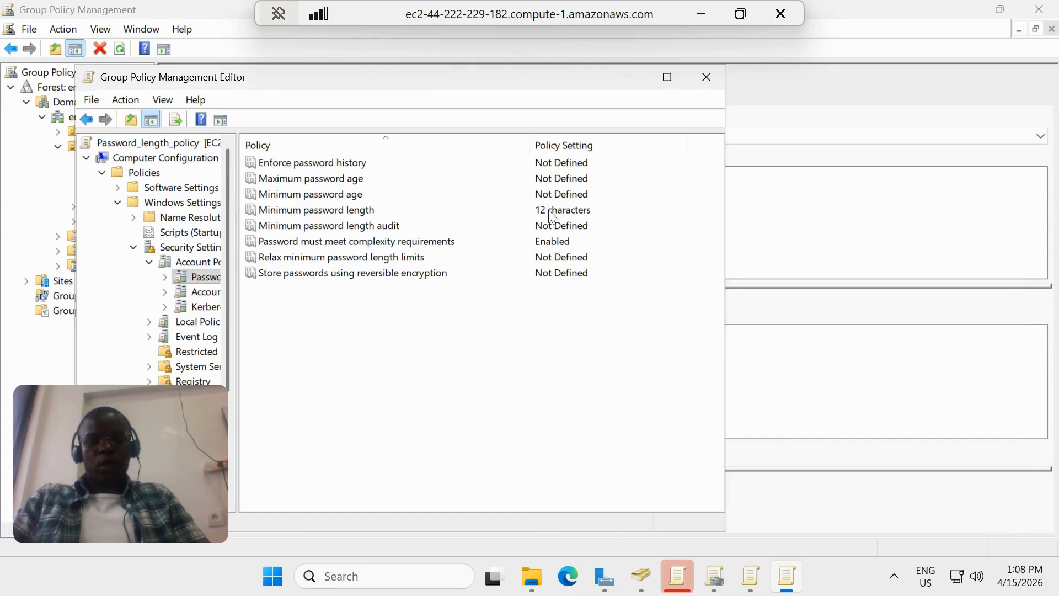
click(707, 76)
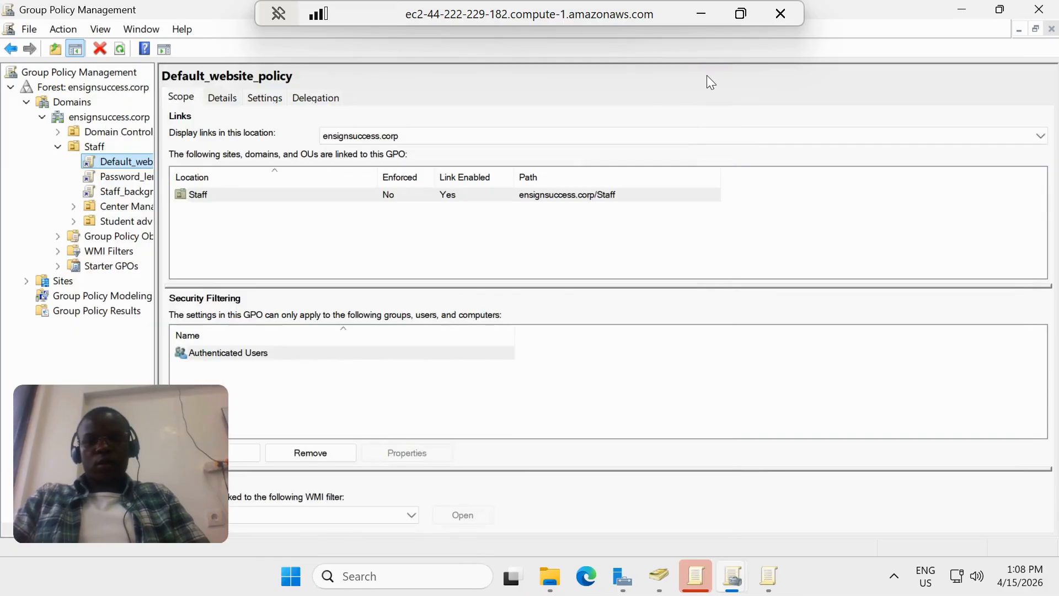
Open Staff_background_policcy under the Staff unit for editing
right_click(114, 191)
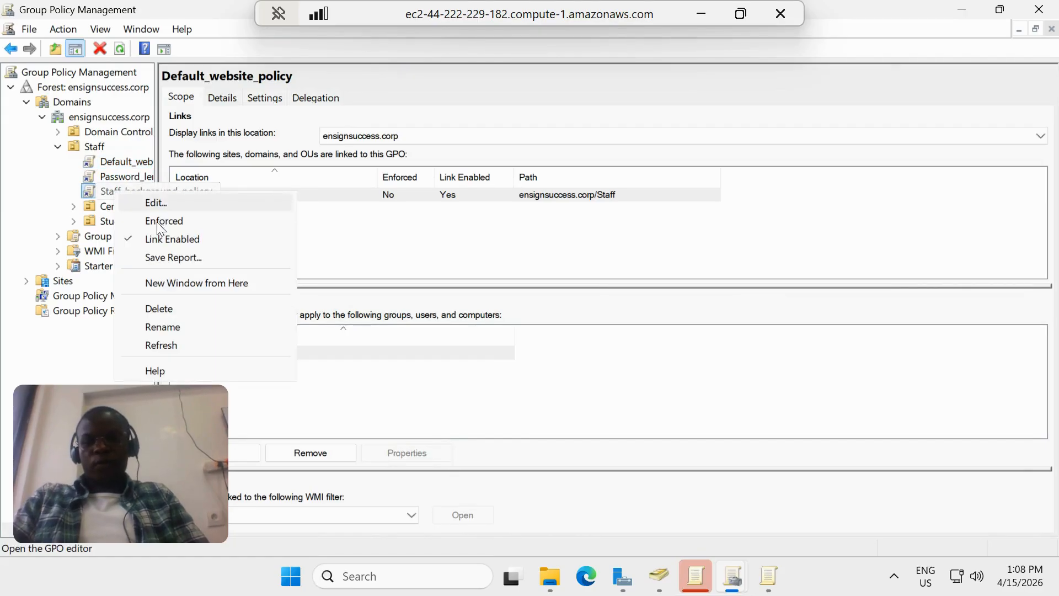
click(154, 204)
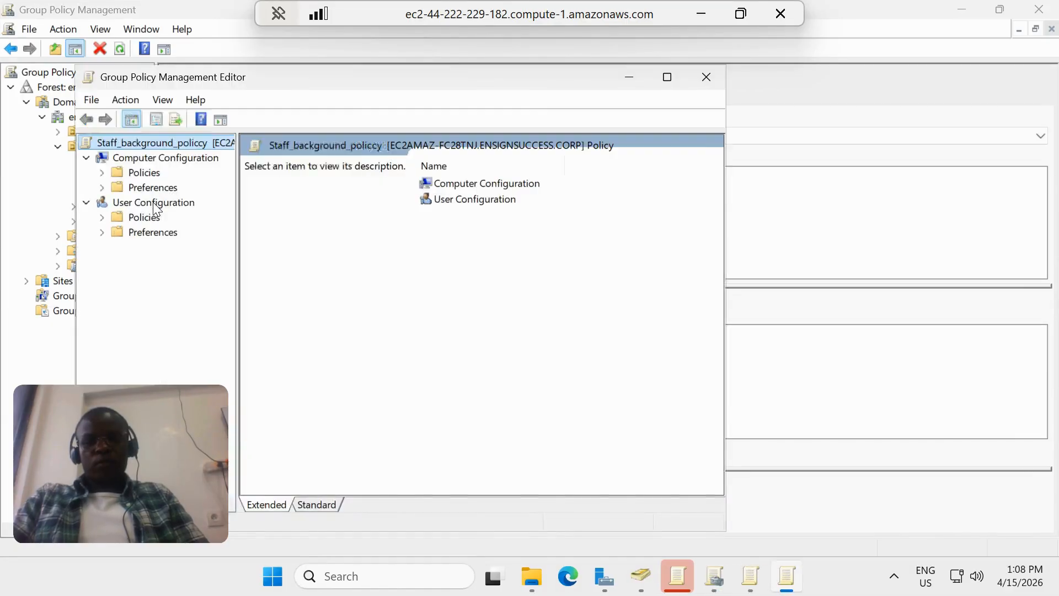
Open the Desktop Wallpaper setting in the user policies' Administrative Templates, under Desktop and its Desktop subfolder
click(106, 216)
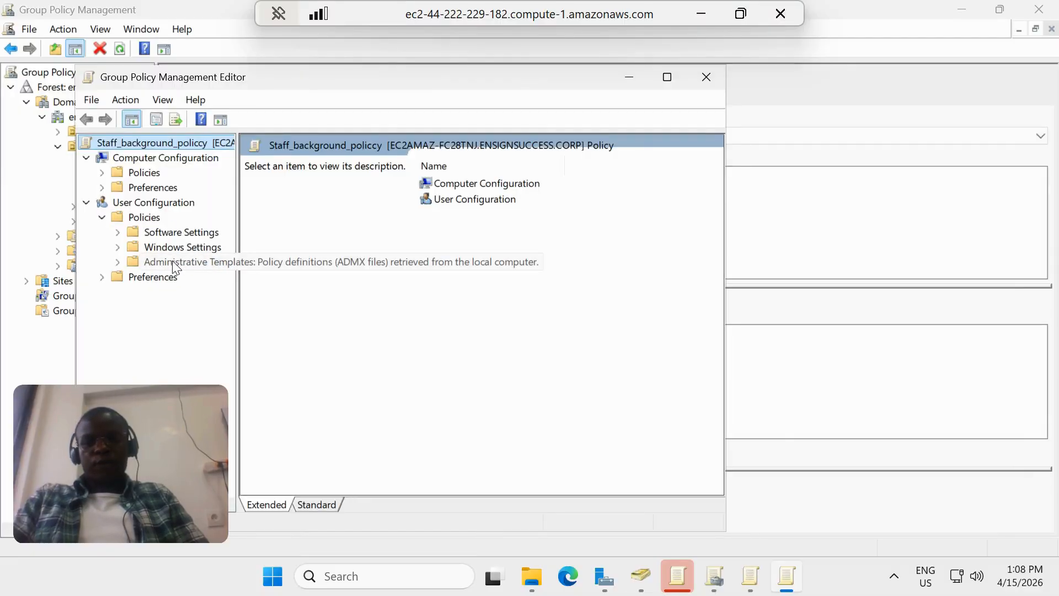
click(173, 262)
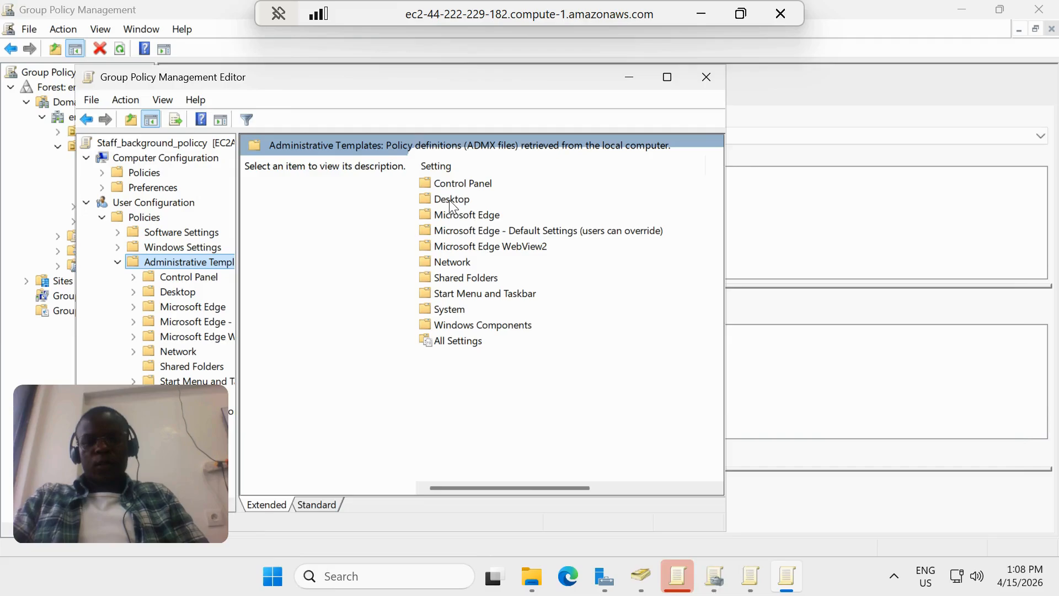
double_click(451, 199)
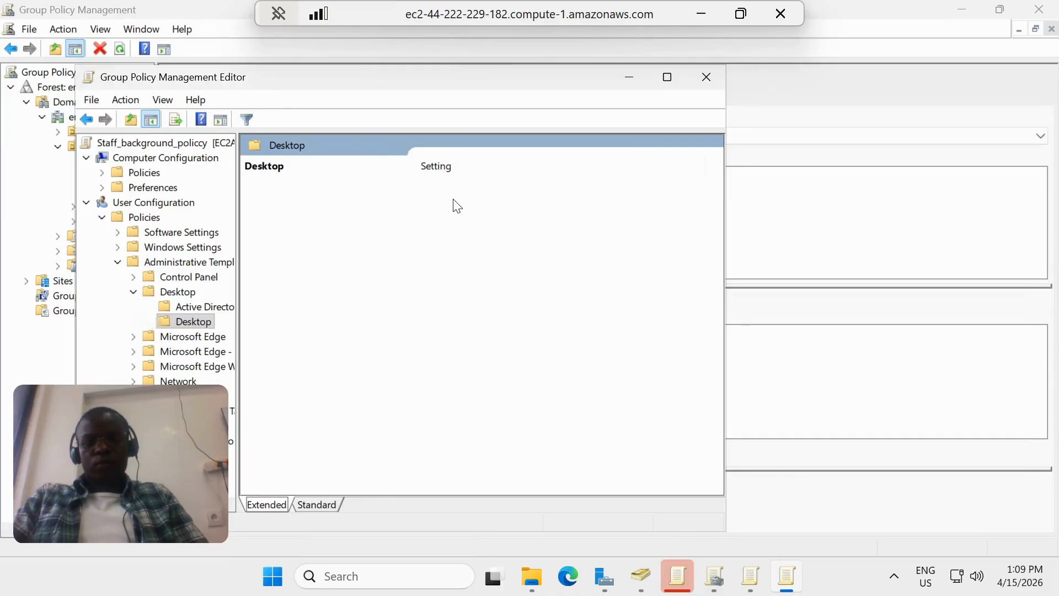
click(453, 198)
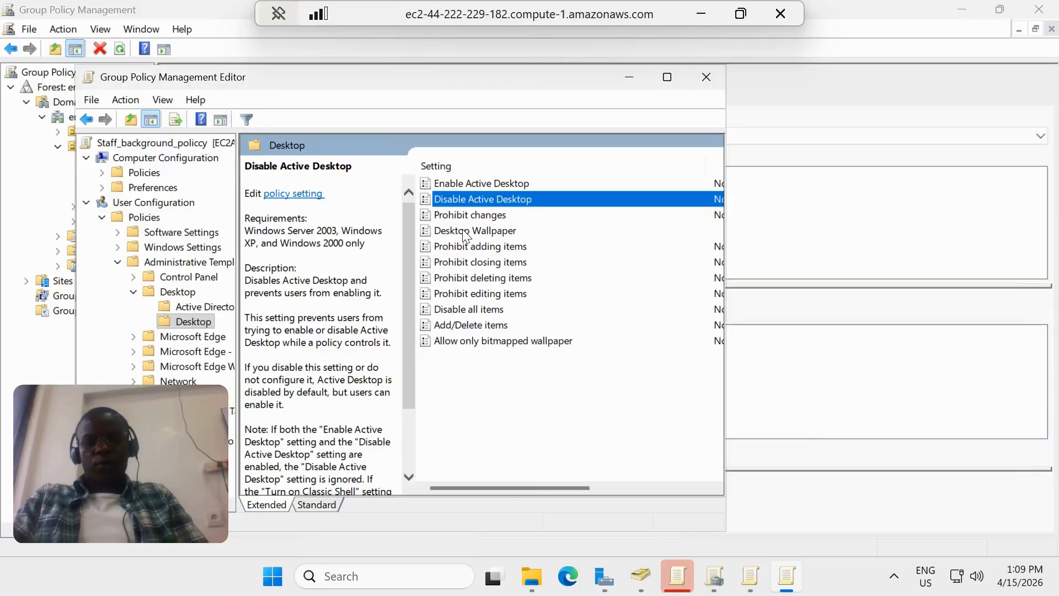
double_click(465, 230)
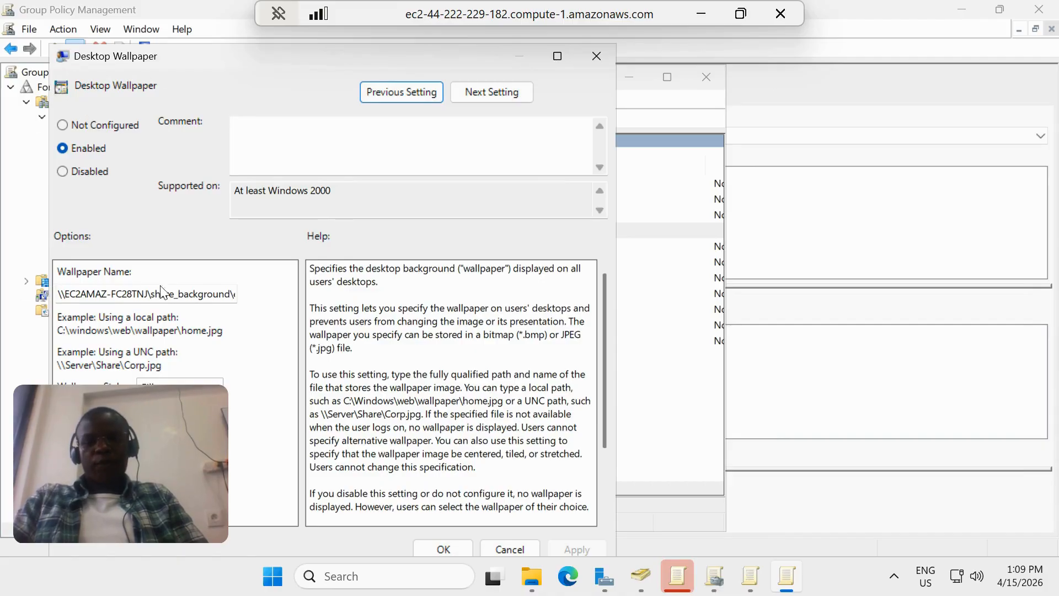
Review the full wallpaper image path in the Wallpaper Name field, from its end back to its beginning
click(184, 295)
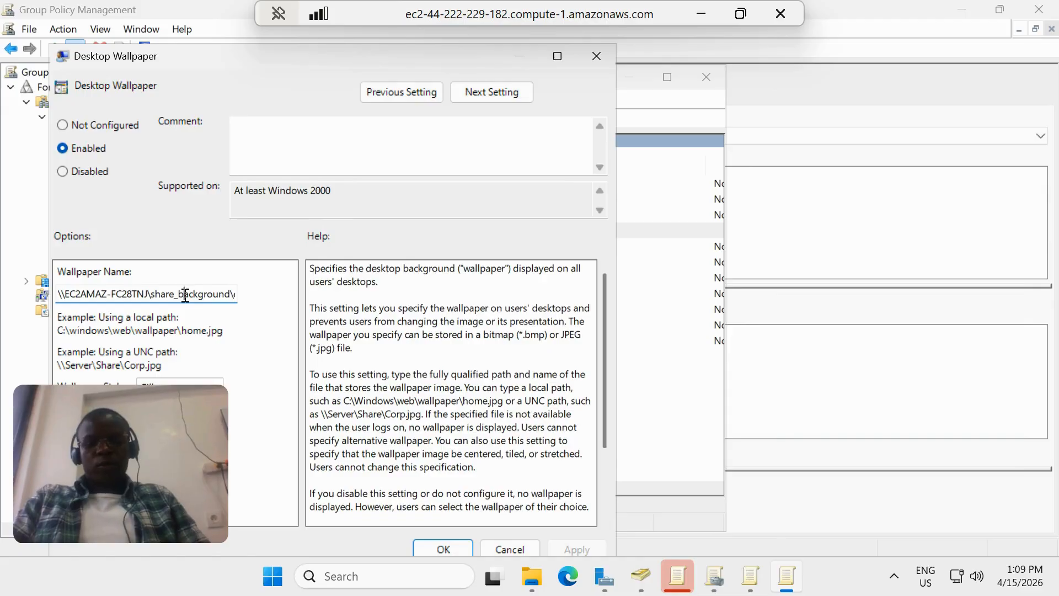
key(Right)
key(Right)
key(Right)
key(Right)
key(Right)
key(Right)
key(Right)
key(Right)
key(Right)
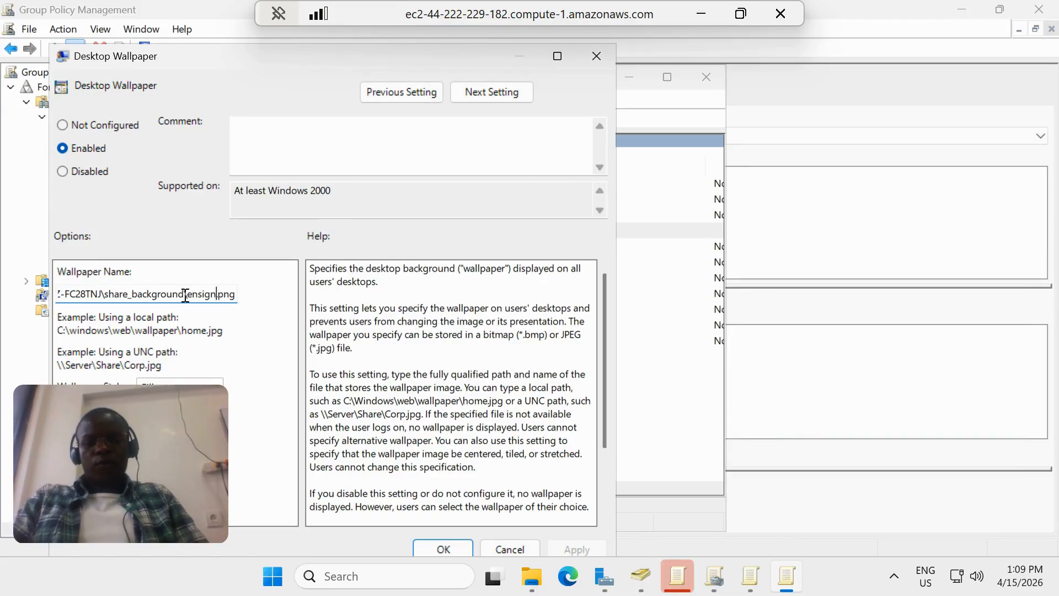
key(Left)
key(Left)
key(Left)
key(Left)
key(Left)
key(Left)
key(Left)
key(Left)
key(Left)
key(Left)
key(Left)
key(Left)
key(Left)
key(Left)
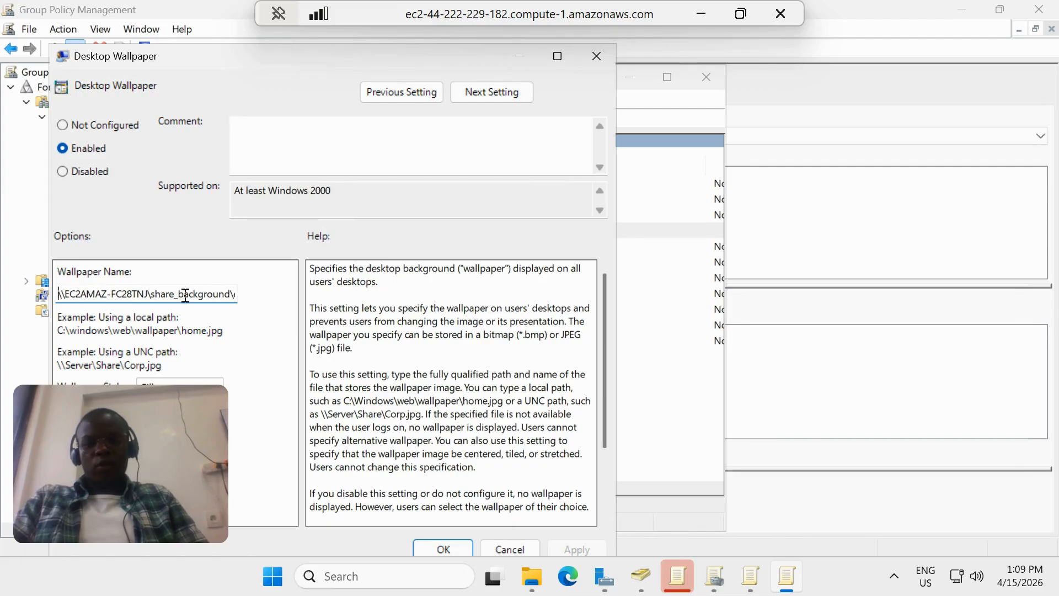
Switch to the Advisors documents File Explorer window, go to the share_background folder and select the ensign image
click(535, 580)
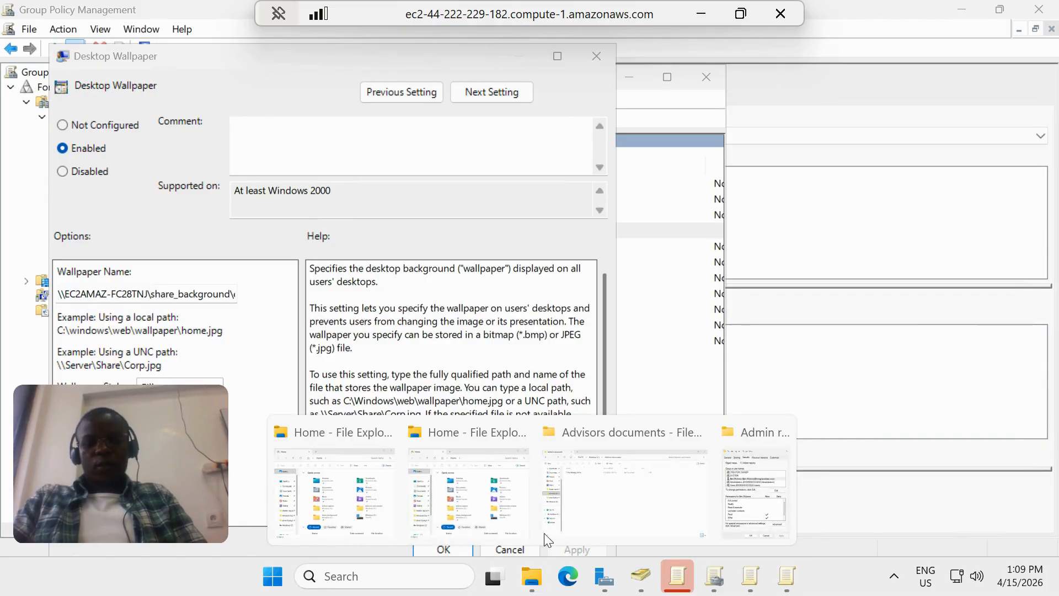
click(572, 509)
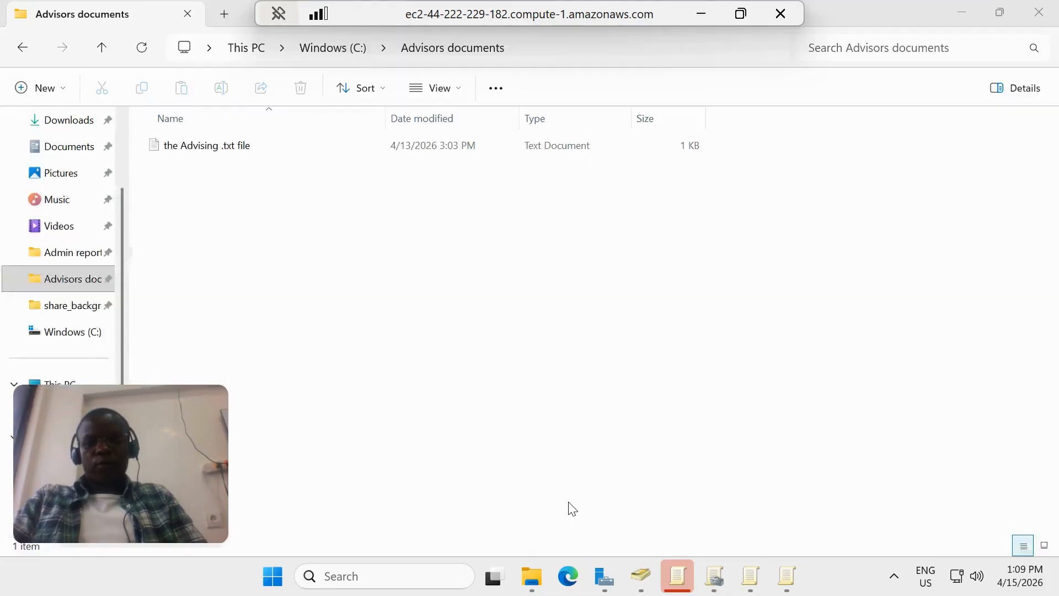
click(80, 309)
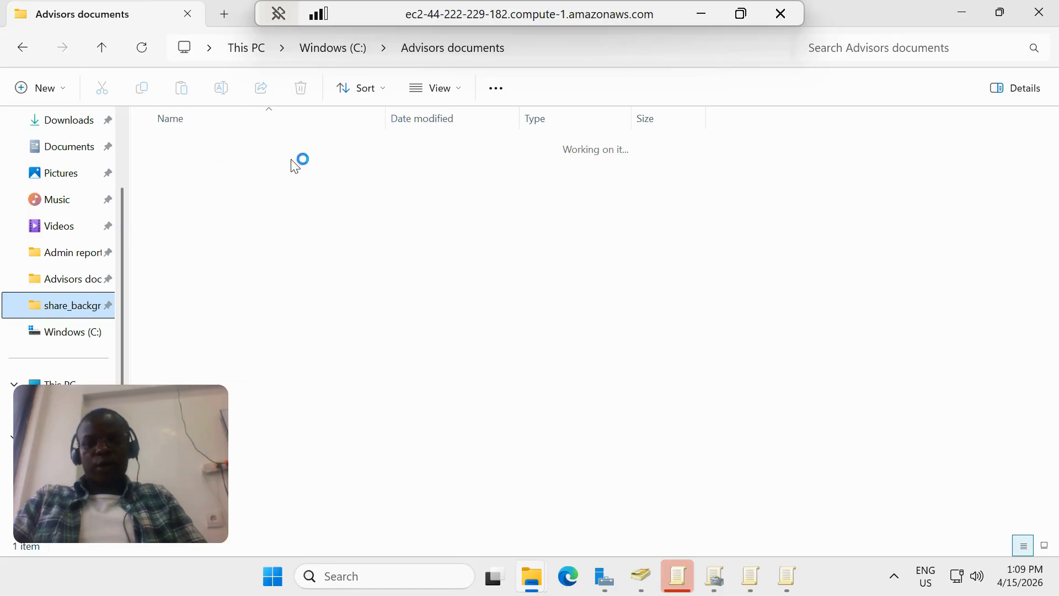
click(78, 305)
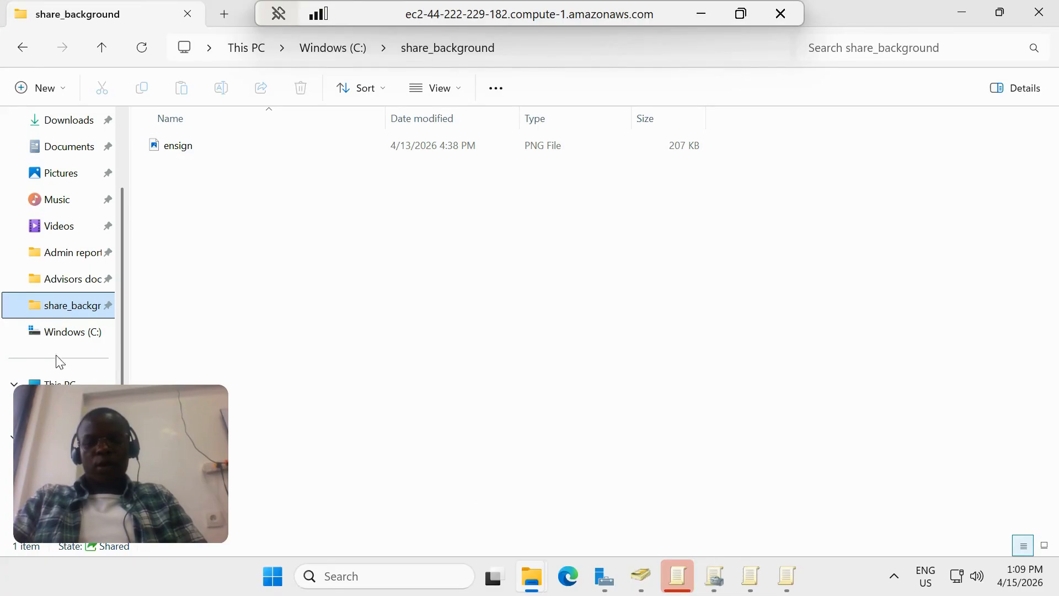
click(180, 146)
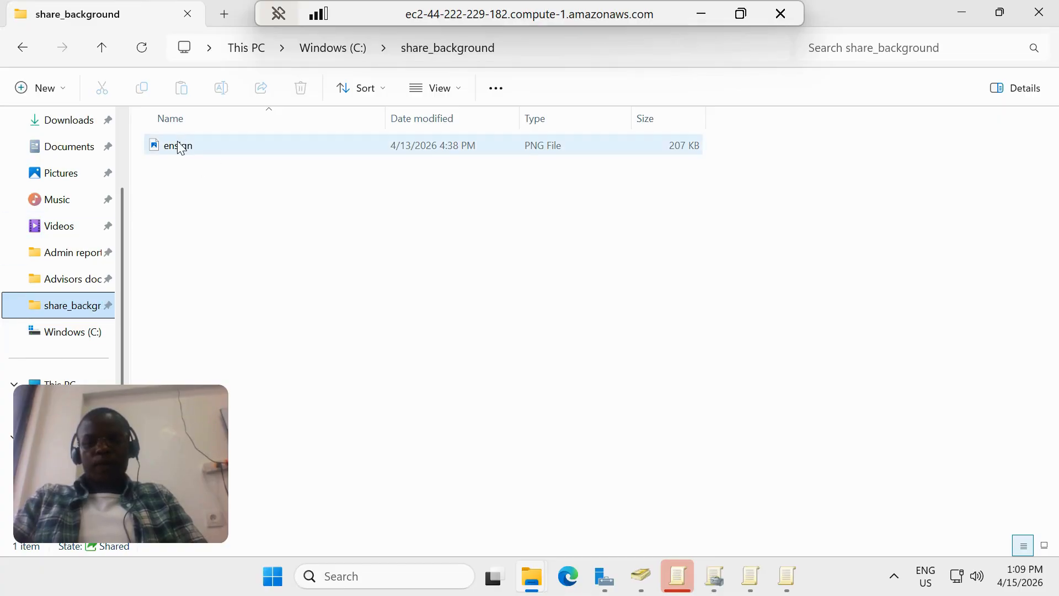